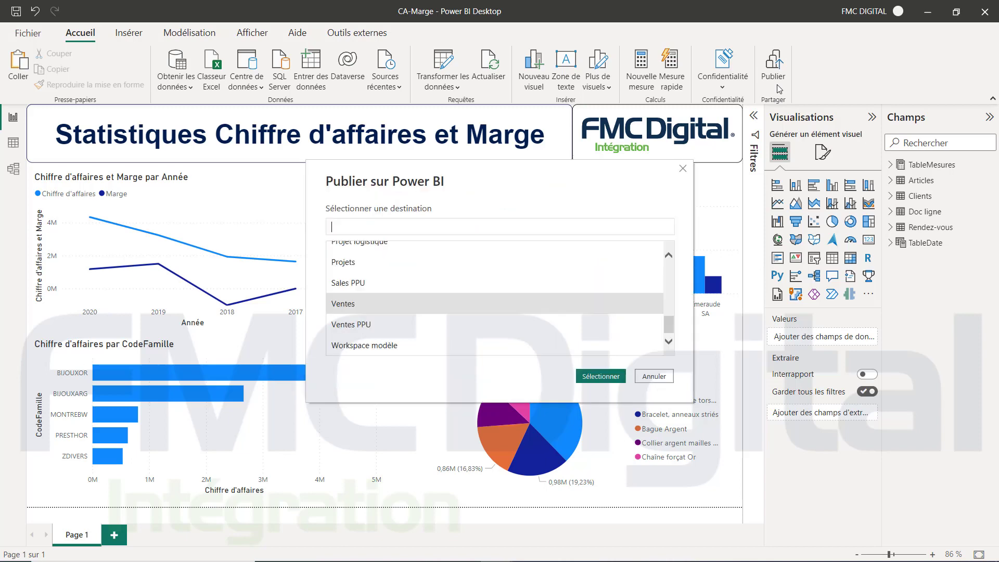
- Publish the CA-Marge report to the Ventes workspace and open it in the Power BI service
click(593, 374)
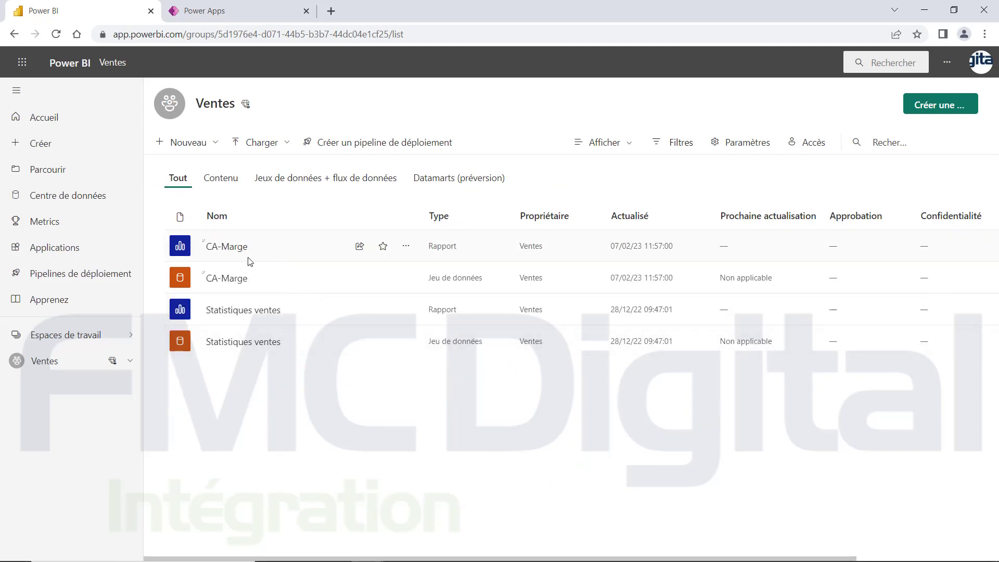
click(238, 249)
- Pin the Chiffre d'affaires et Marge par Année chart to a new dashboard named Formation and open that dashboard
click(417, 187)
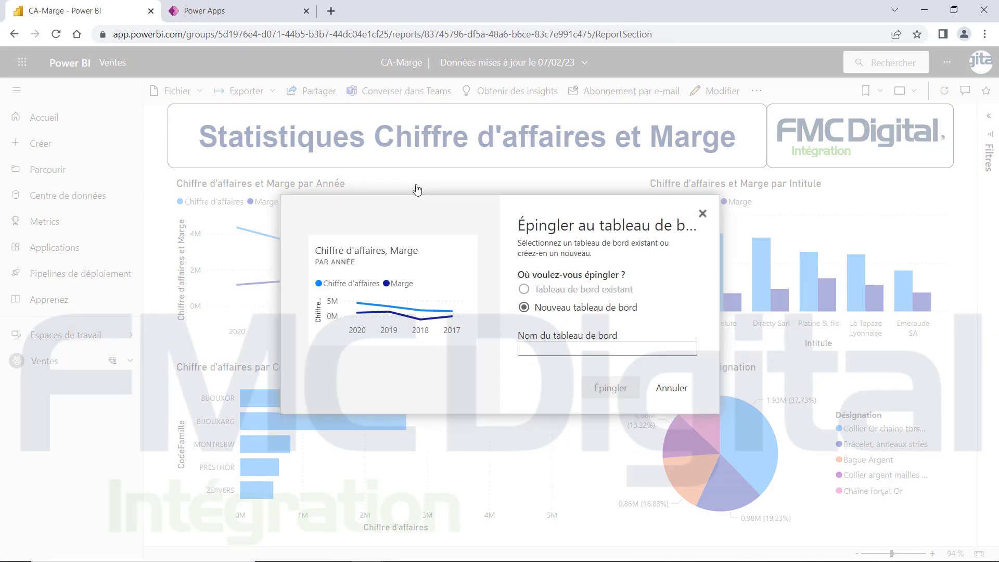
text(Forma)
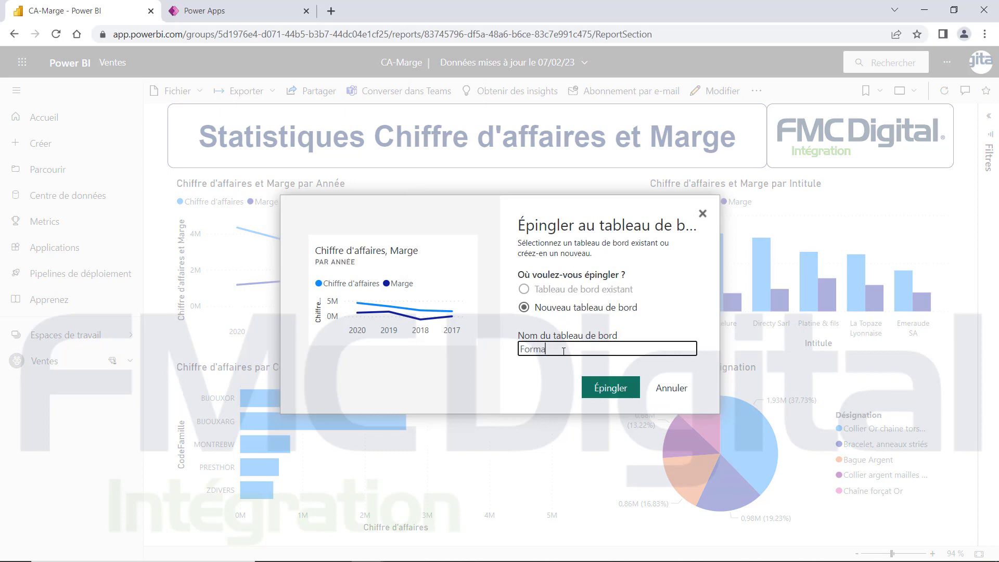
text(tion)
click(611, 387)
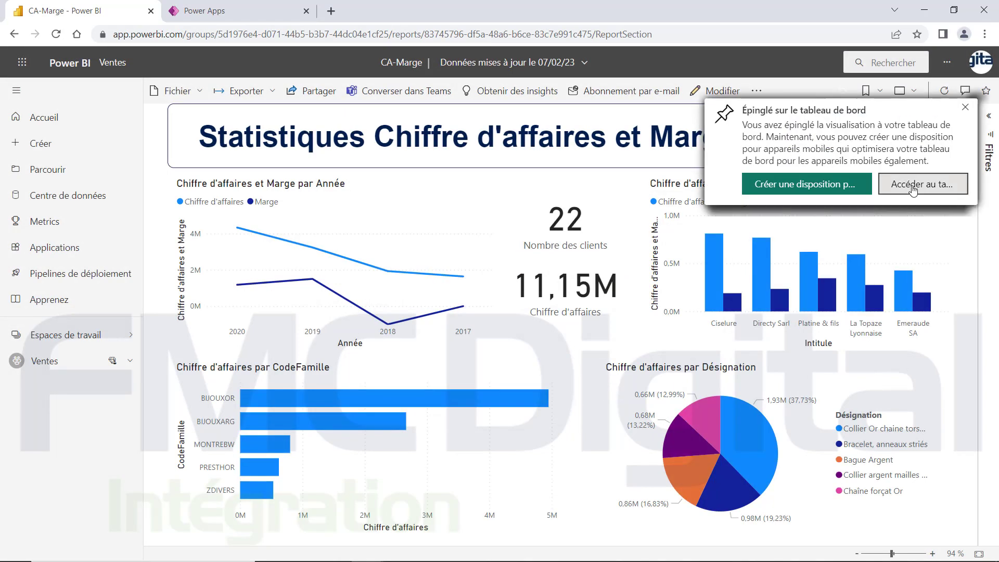
click(895, 185)
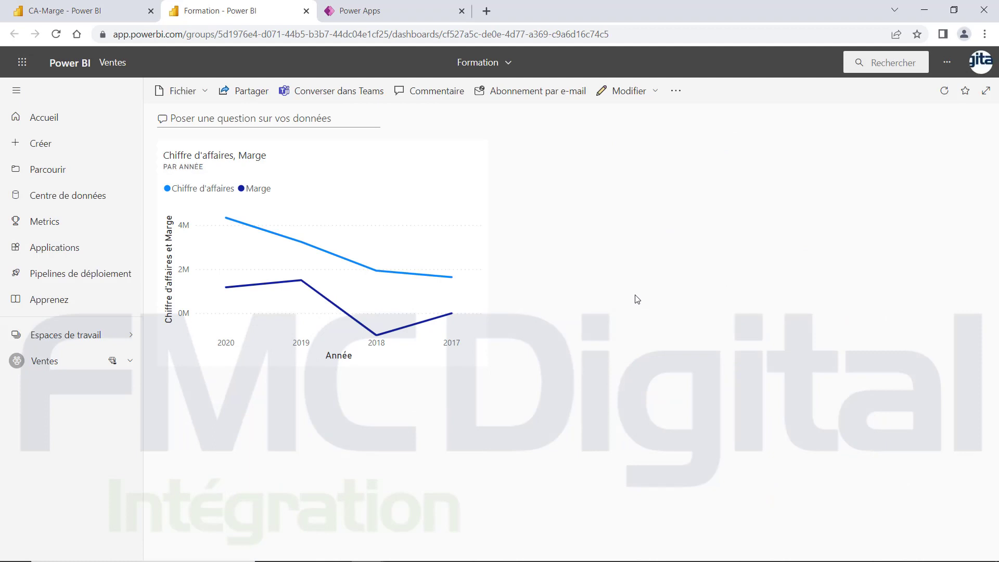
- Switch to Power Apps and insert a Power BI tile (Vignette Power BI) on the Historique Chiffre d'affaires screen
key(ctrl+Tab)
click(239, 96)
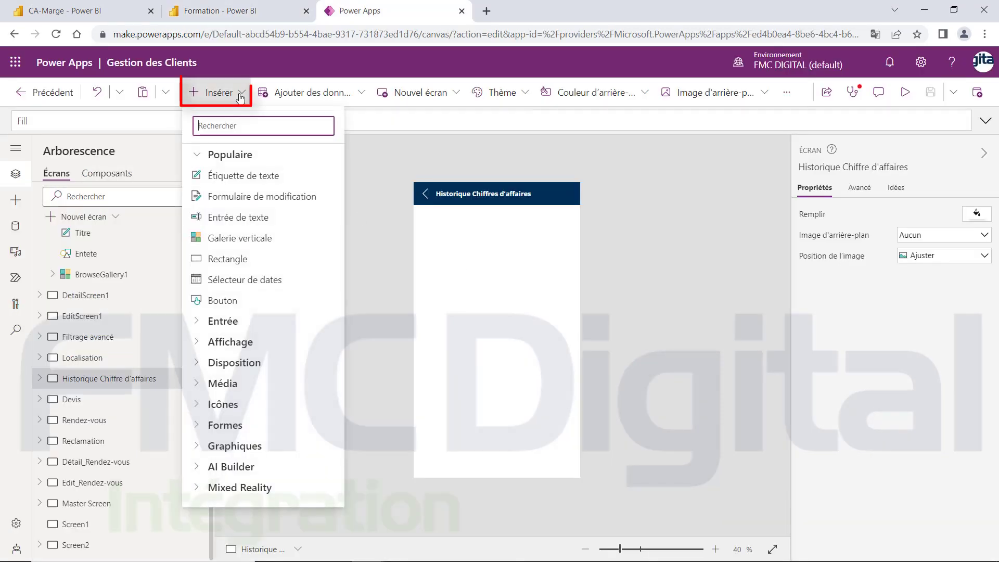
text(bi)
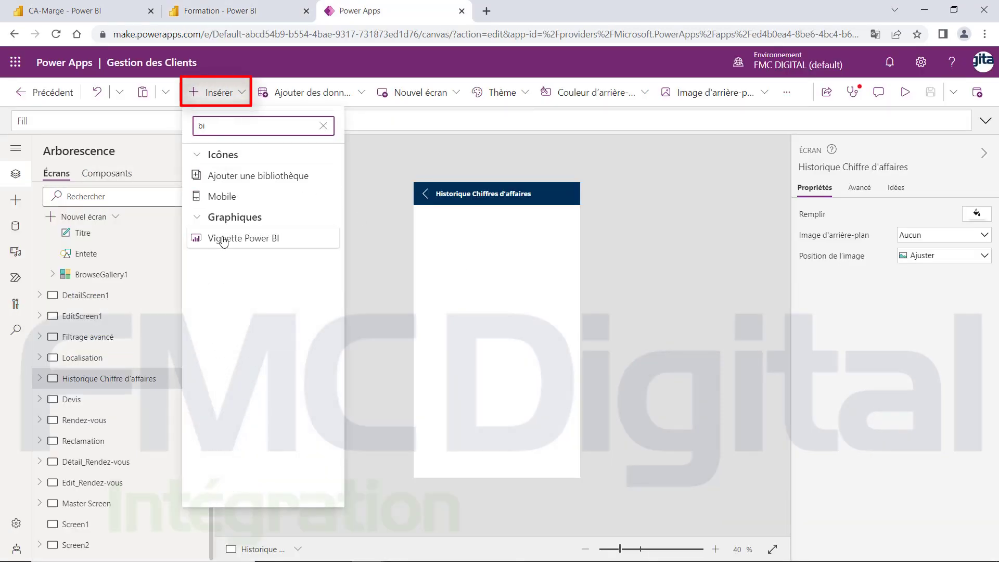
click(224, 239)
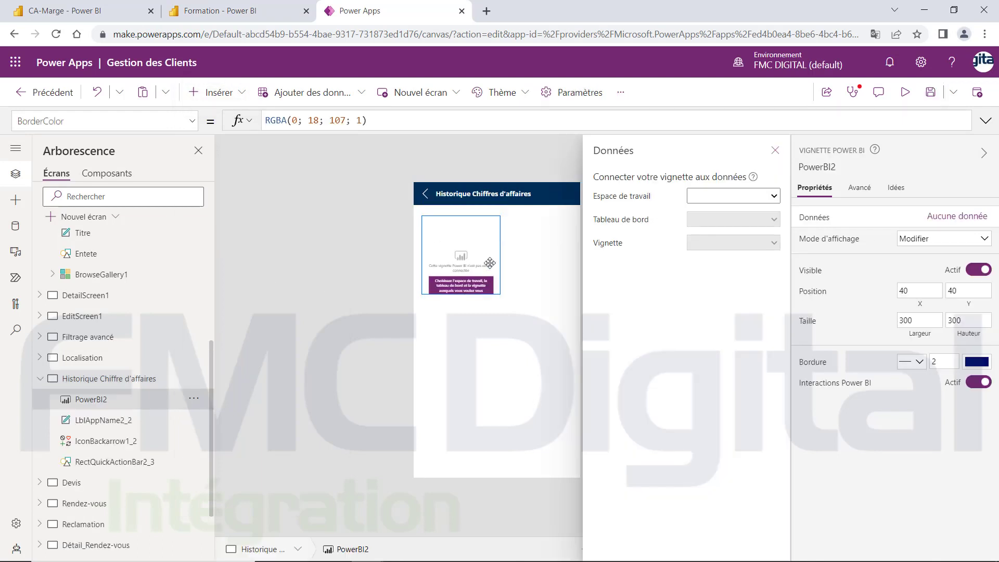
- Connect the Power BI tile to the Ventes workspace, the Formation dashboard and the tile "Chiffre d'affaires, Marge"
click(733, 196)
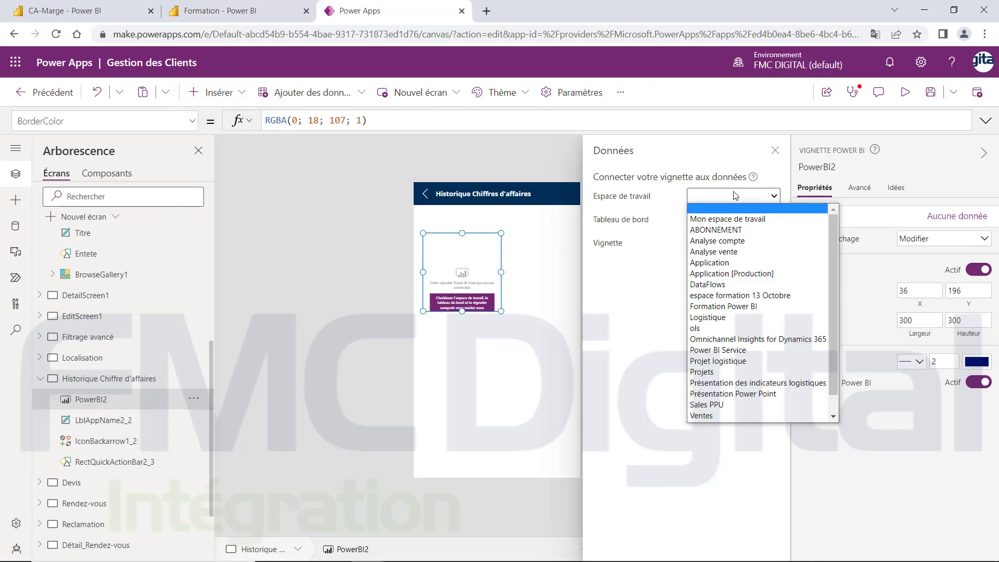
click(732, 417)
click(734, 223)
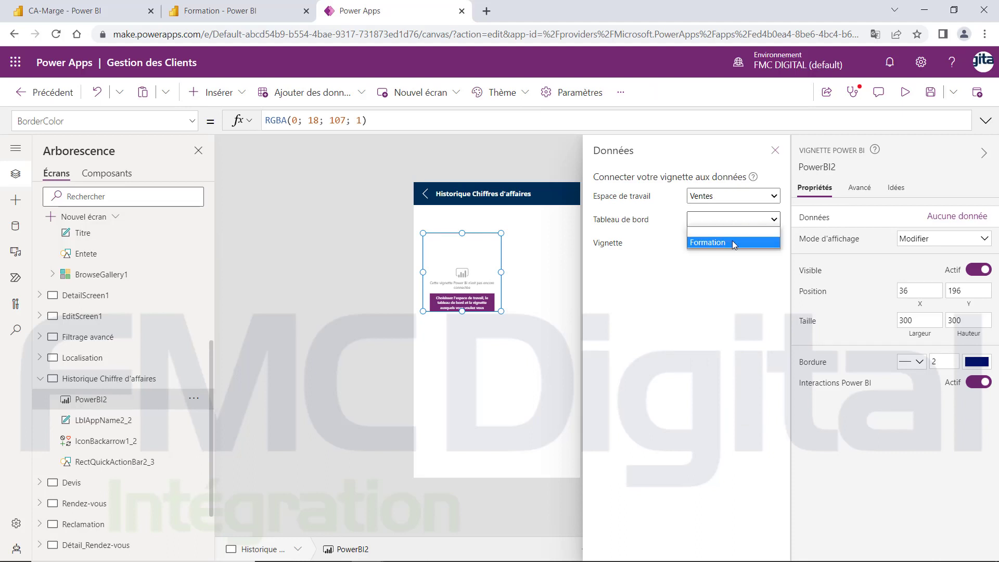
click(733, 243)
click(733, 243)
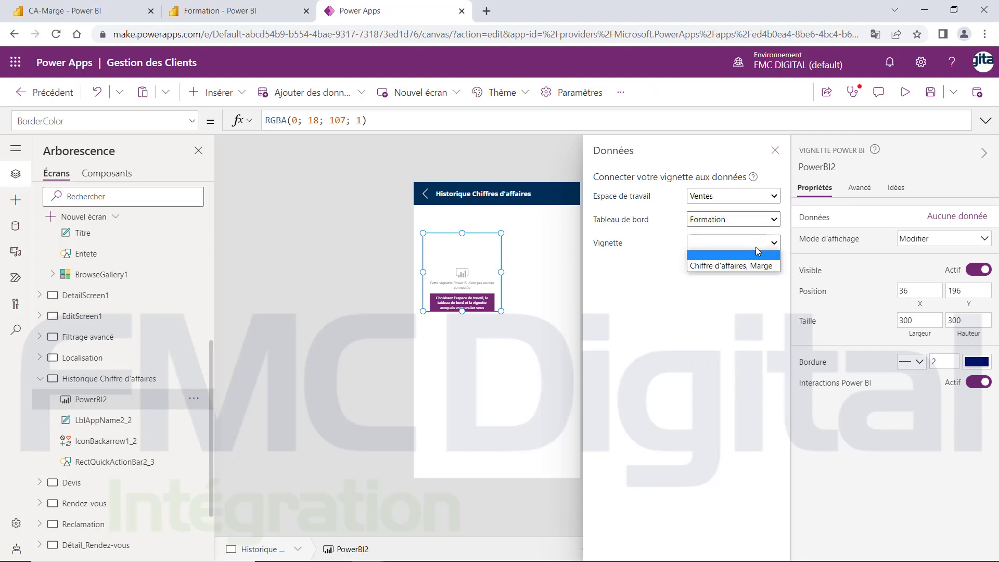
click(733, 267)
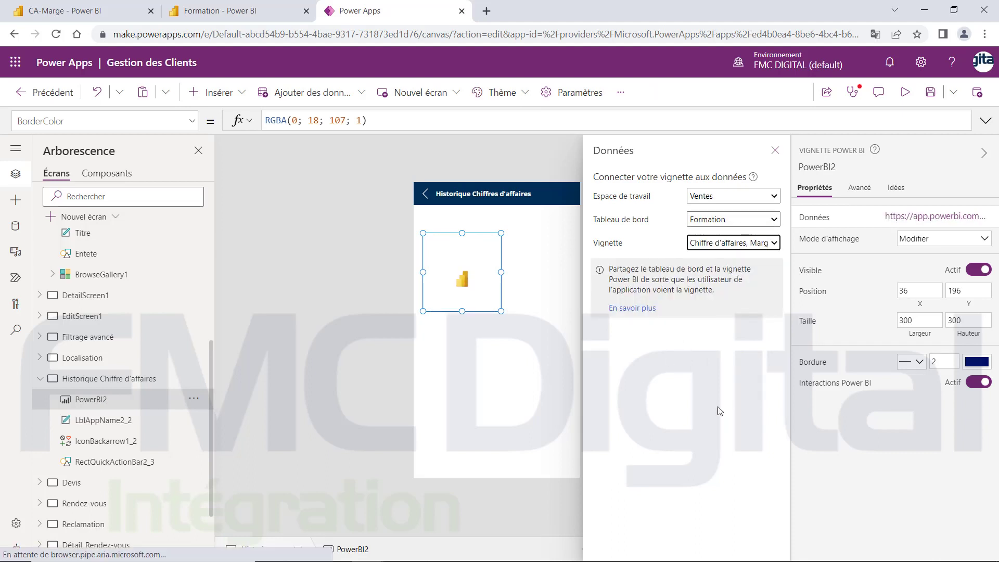
click(775, 151)
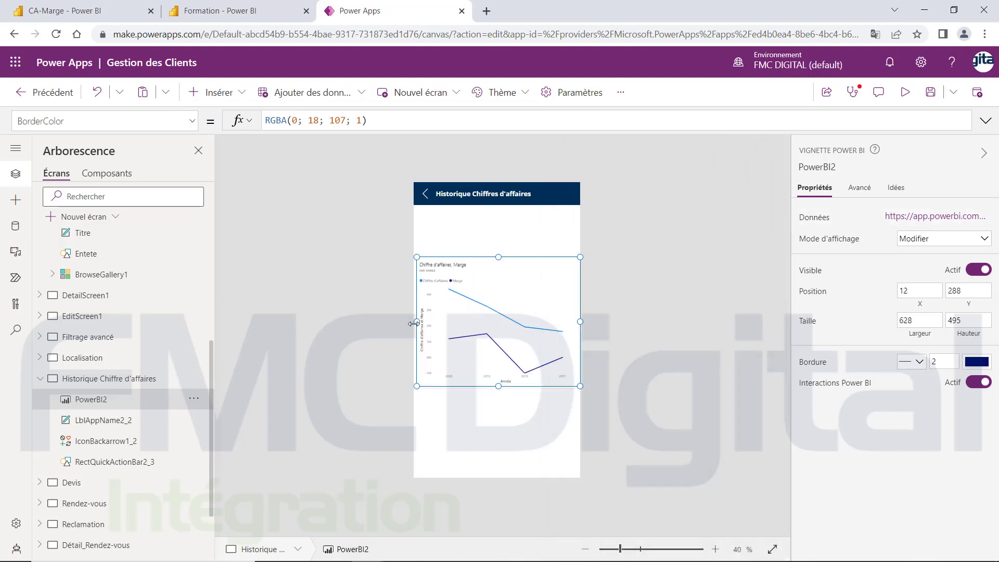
- Preview the app, open the linked CA-Marge report from the Power BI tile, and return to the app editor
click(532, 408)
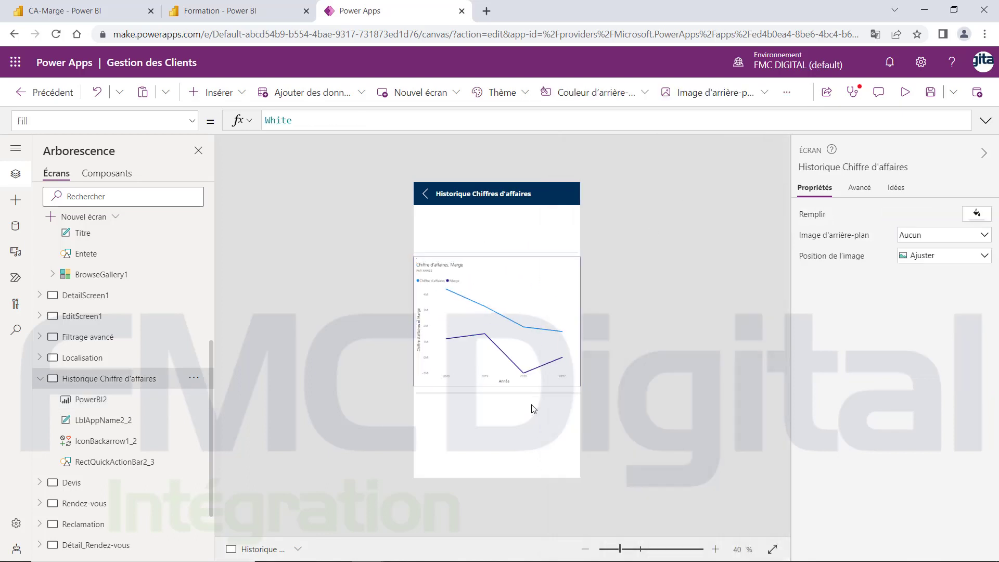
click(905, 94)
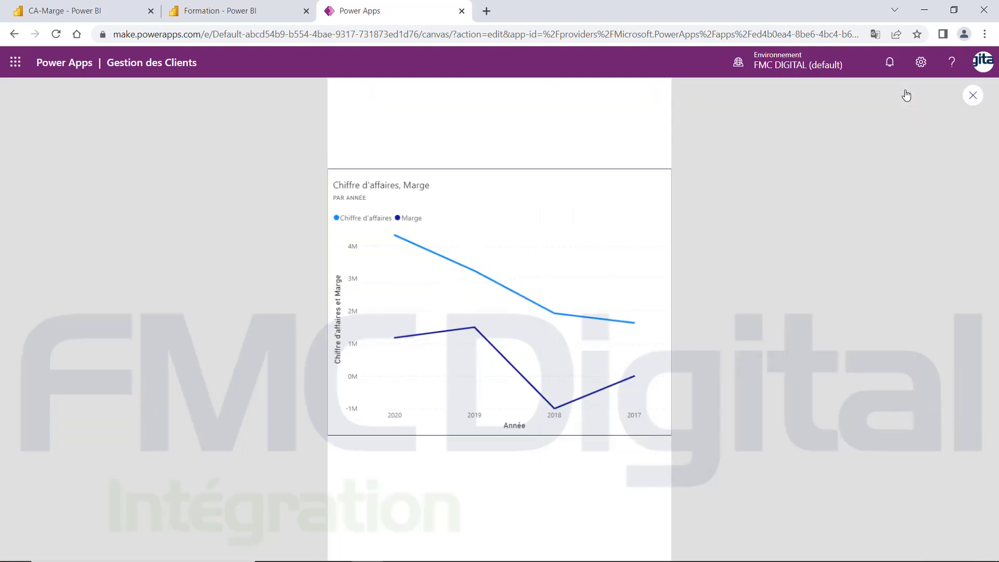
click(504, 218)
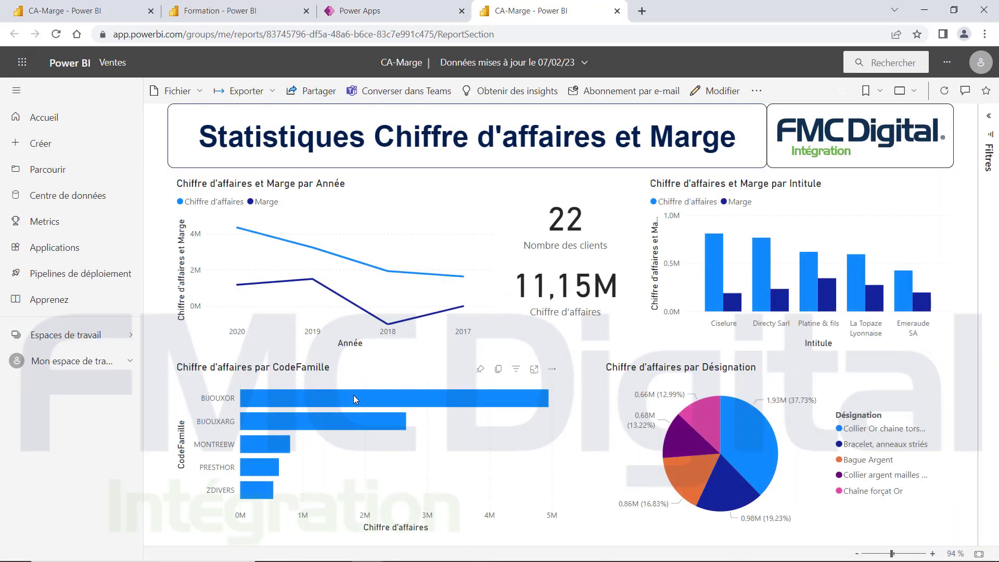
click(409, 5)
click(620, 368)
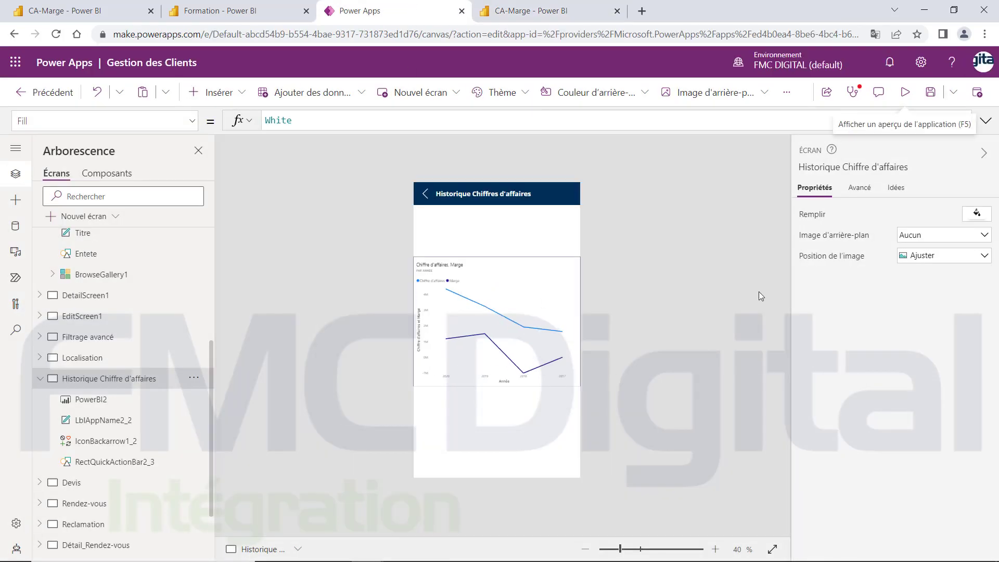
- Turn off the Power BI interactions option of the tile on the Historique Chiffre d'affaires screen
click(504, 288)
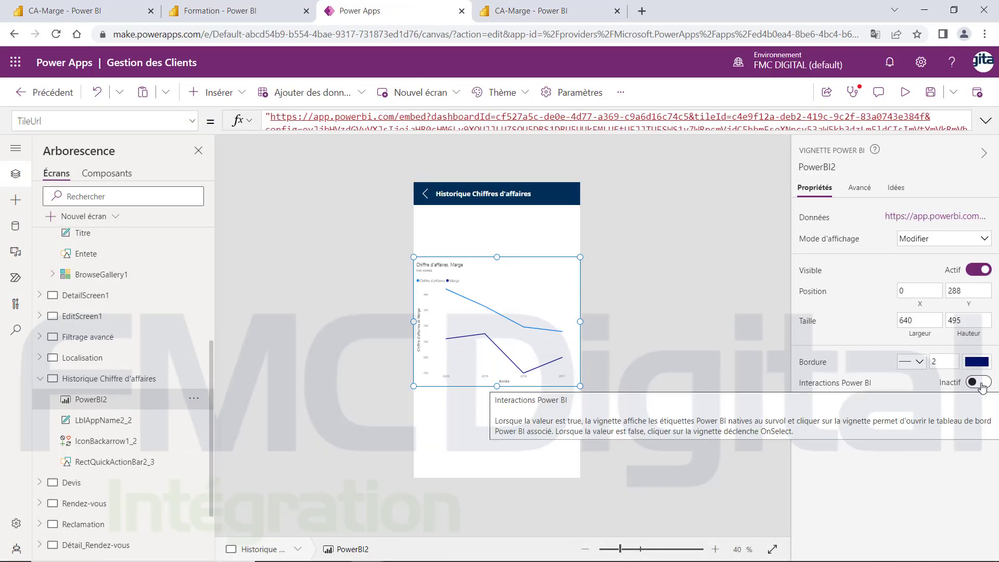
click(691, 415)
click(549, 379)
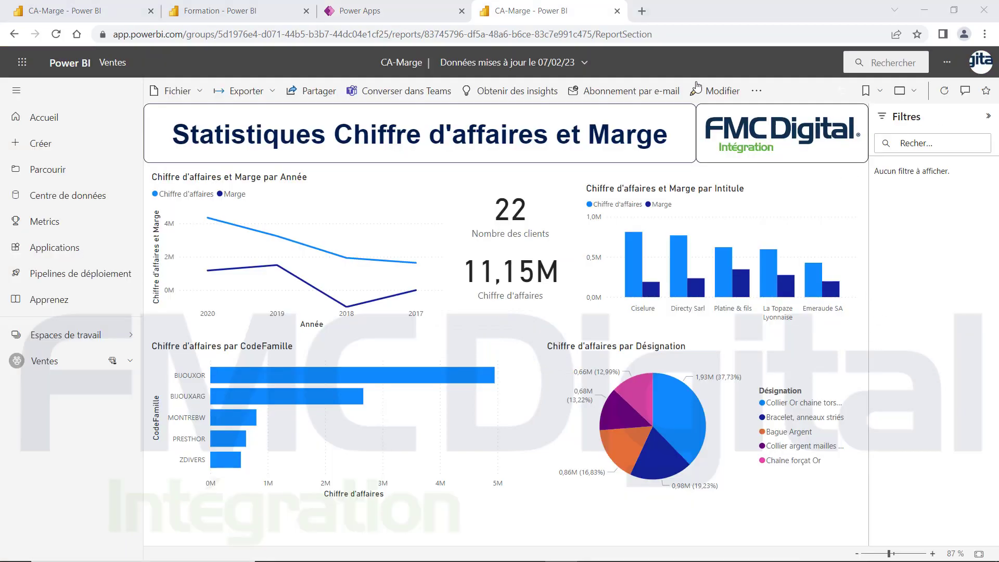
- Filter the CA-Marge report through its URL by appending ?filter=Clients/Numero eq 'CARAT' and loading it
click(674, 33)
click(674, 33)
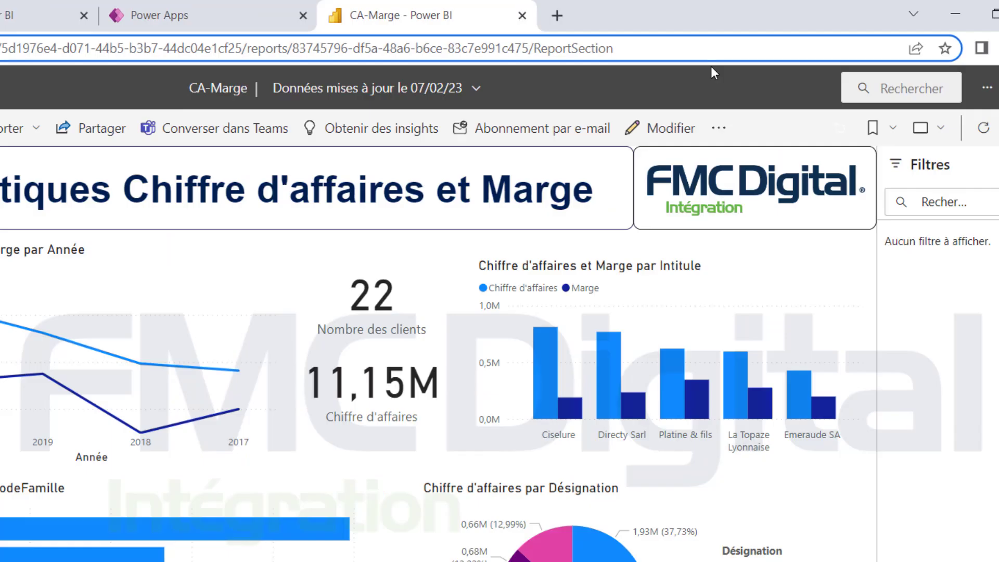
text(?)
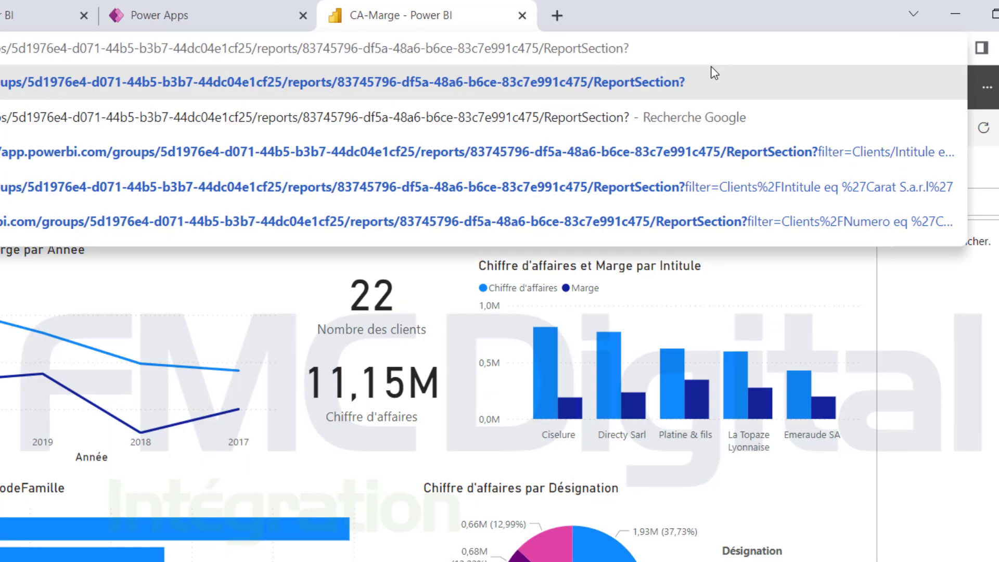
text(fil)
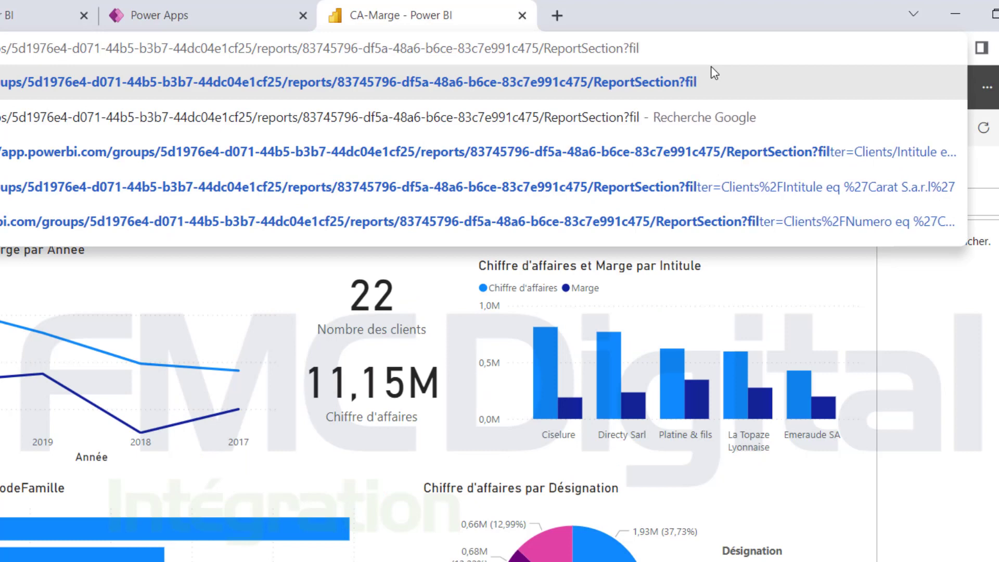
text(ter)
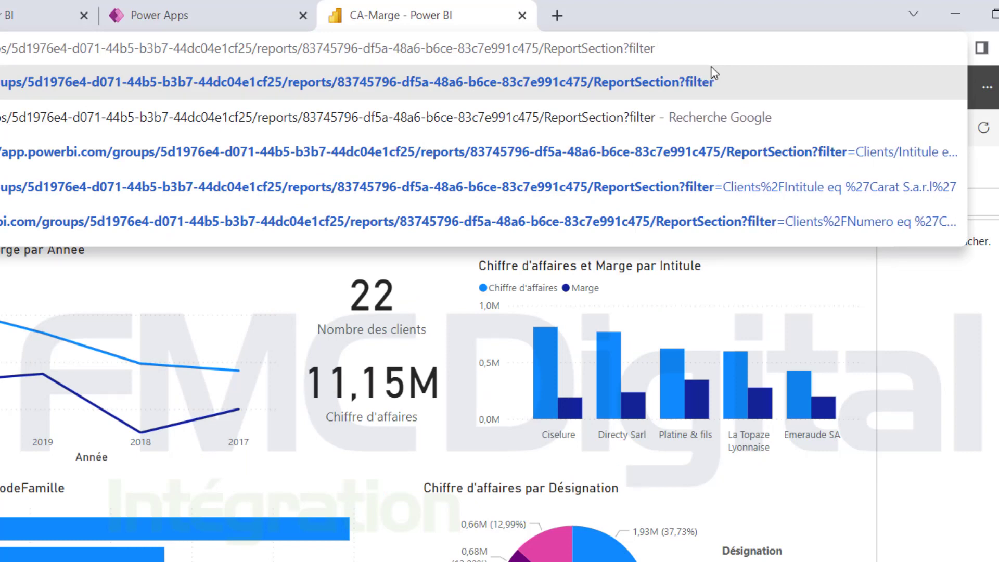
text(=)
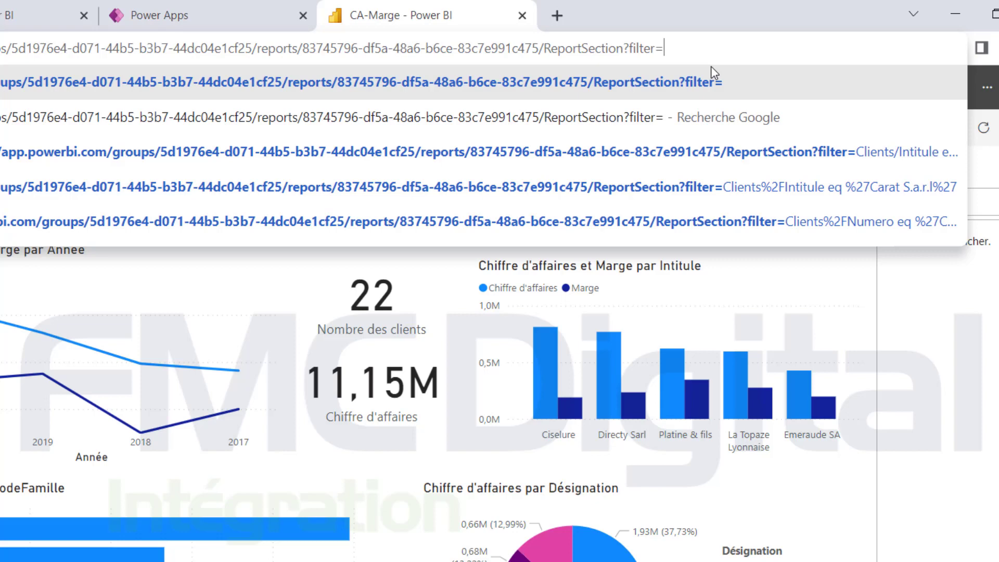
text(Clients)
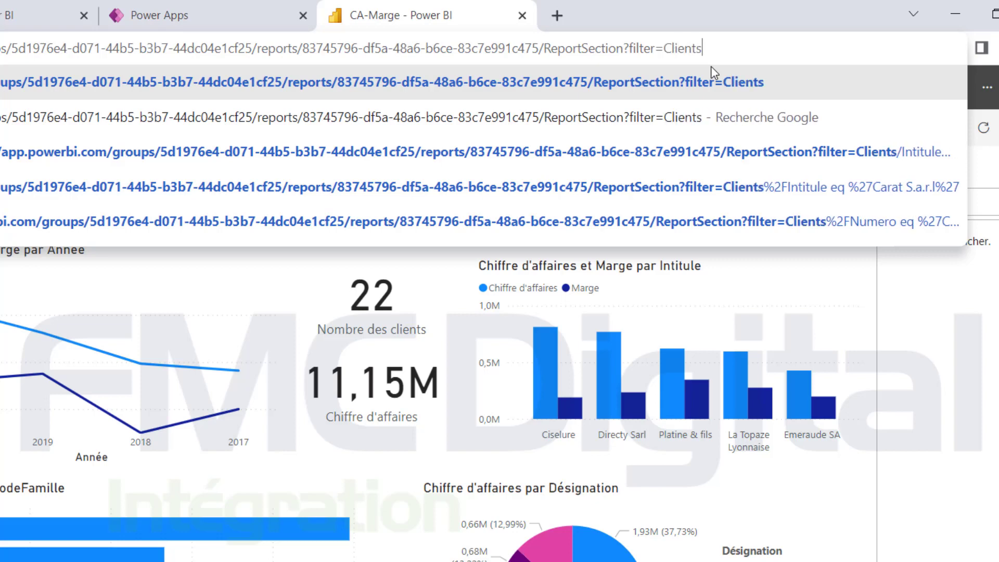
text(/)
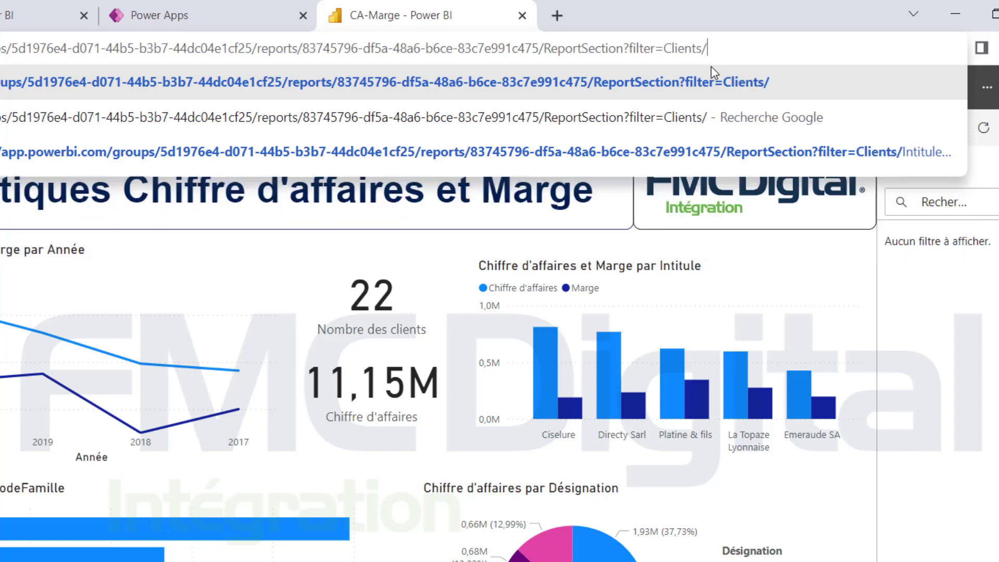
text(Nume)
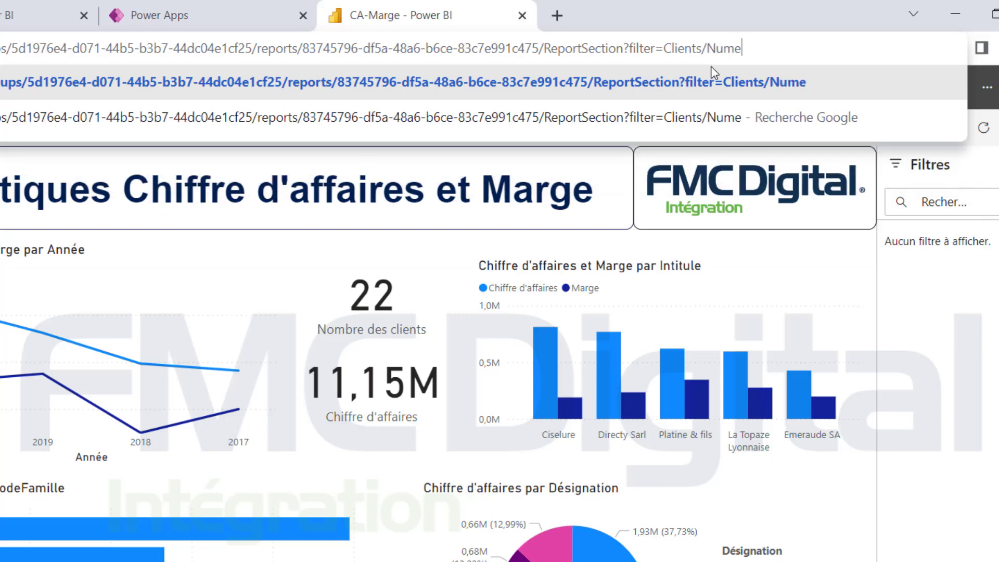
text(ro)
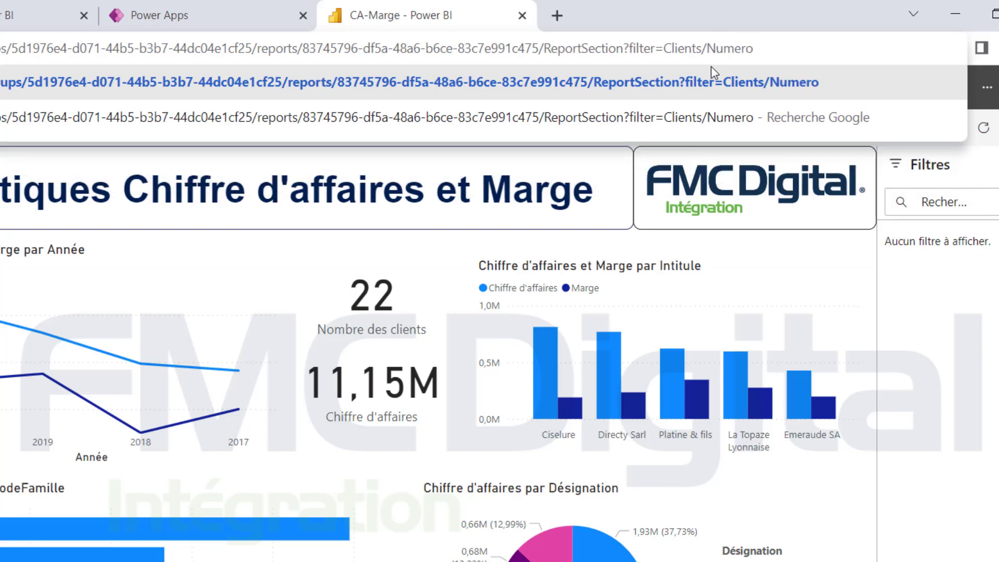
text( e)
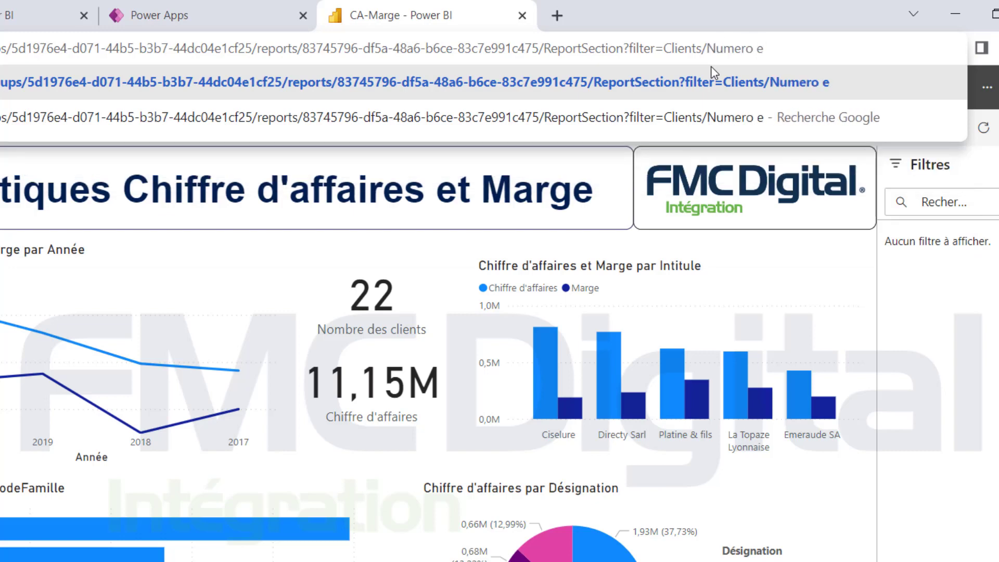
text(q)
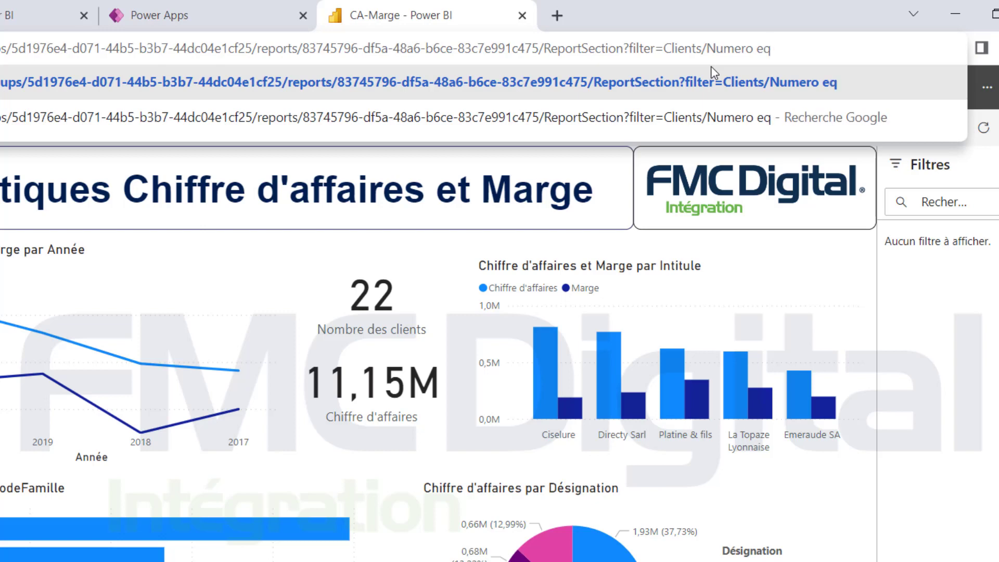
text( 'CARA)
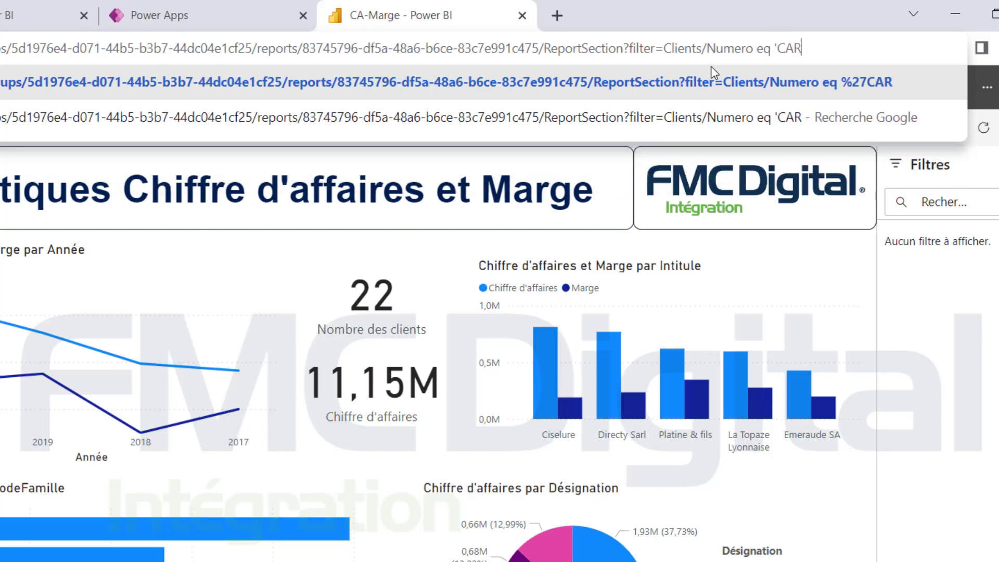
text(T')
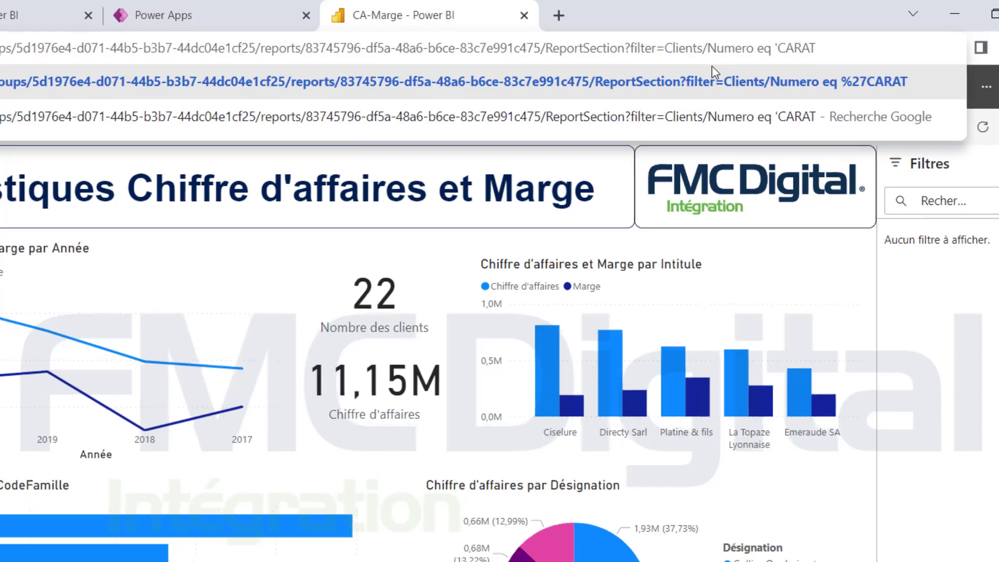
key(Return)
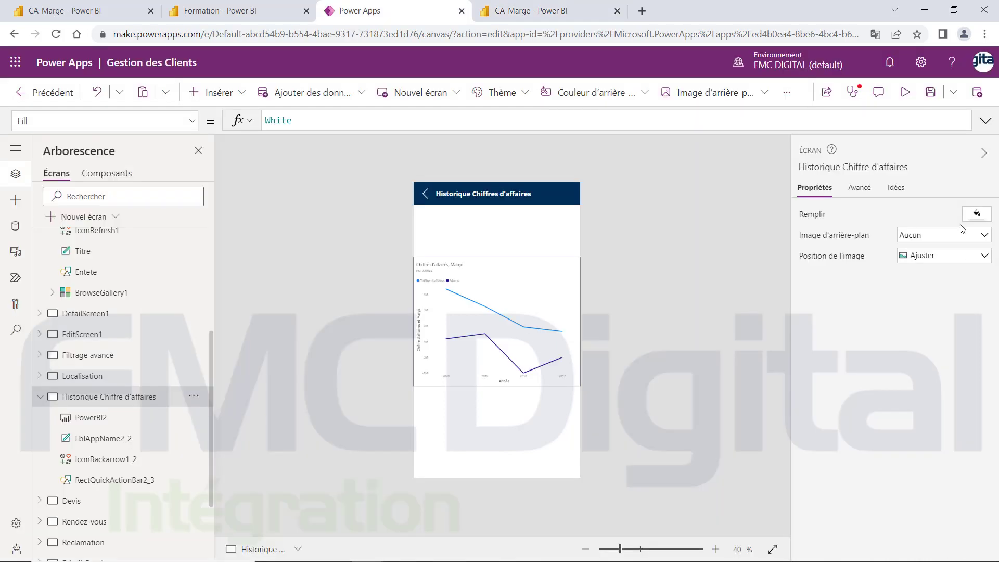
- Append &filter=Clients/Numero eq 'CARAT' to the TileUrl of the Power BI tile on the Historique Chiffre d'affaires screen
click(539, 286)
click(986, 121)
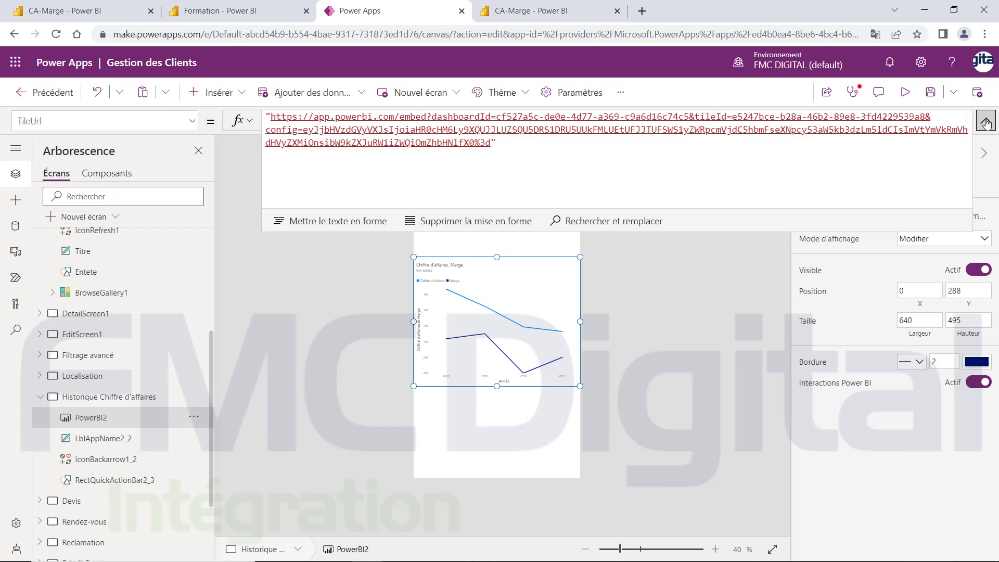
click(189, 121)
click(52, 262)
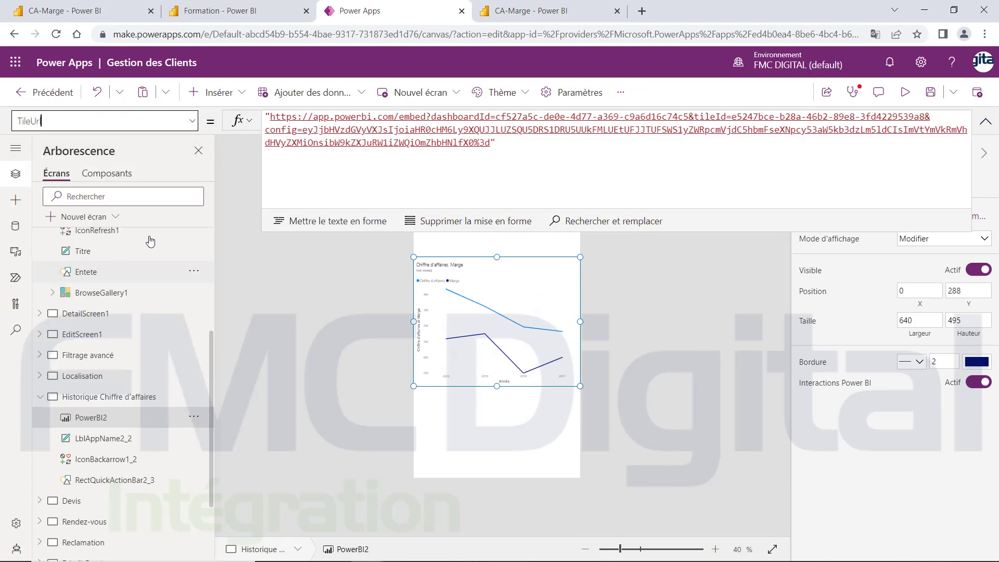
click(492, 141)
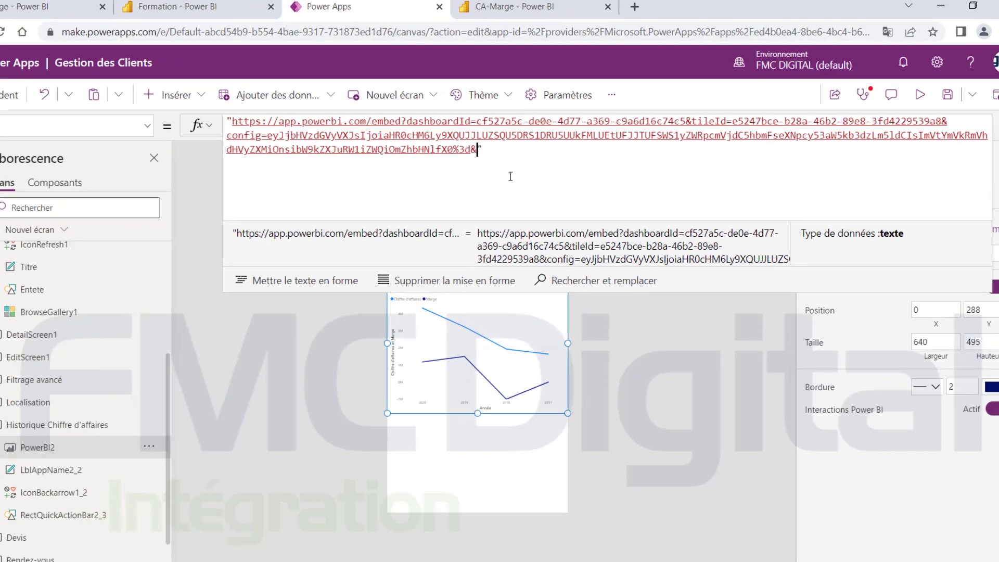
text(&)
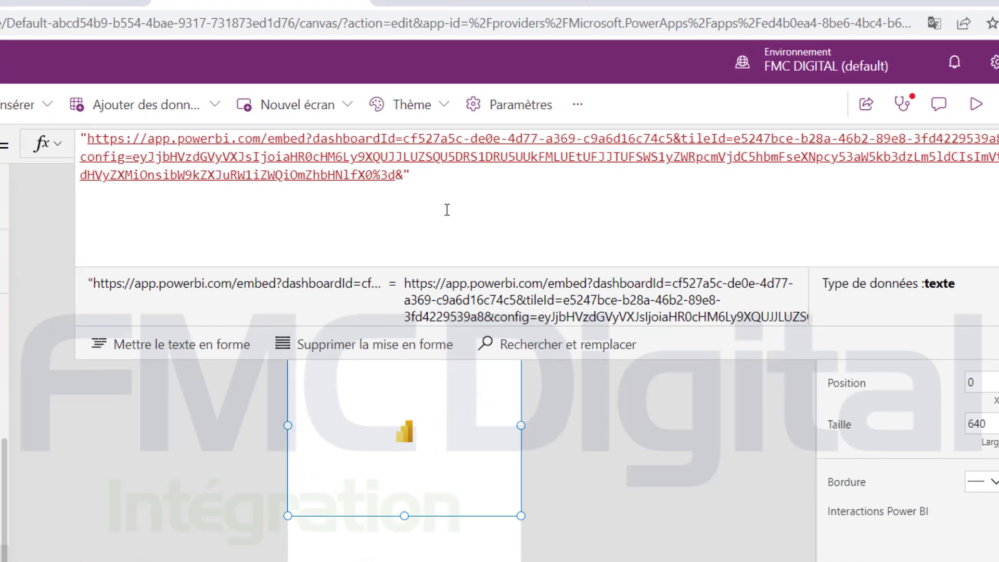
text(fil)
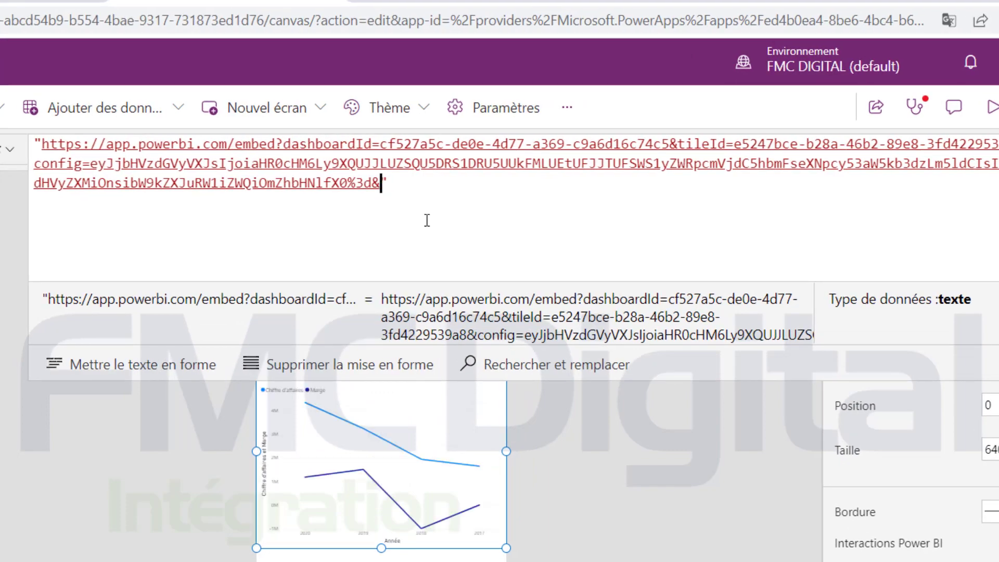
text(ter=Clients/Numero eq)
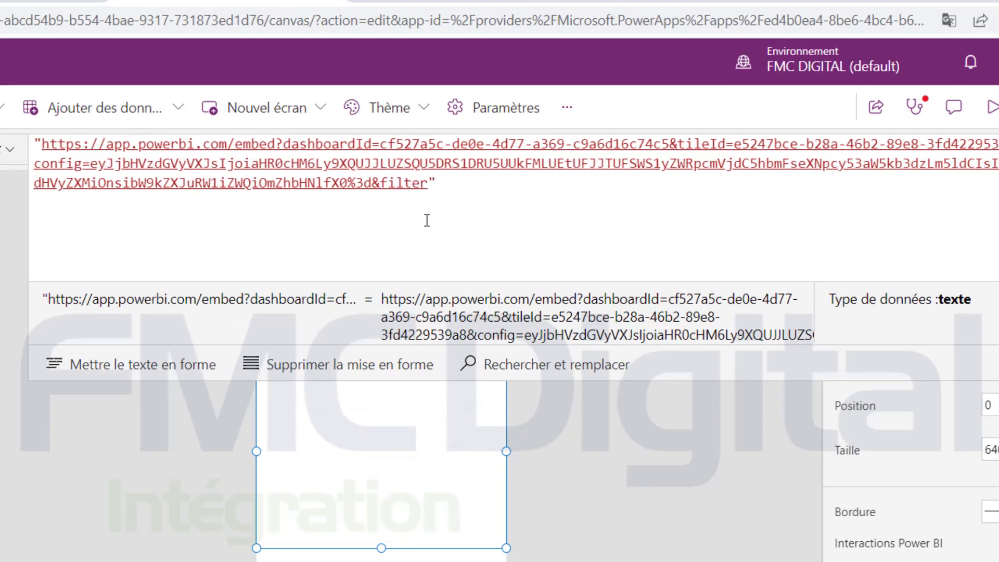
text( 'CARAT')
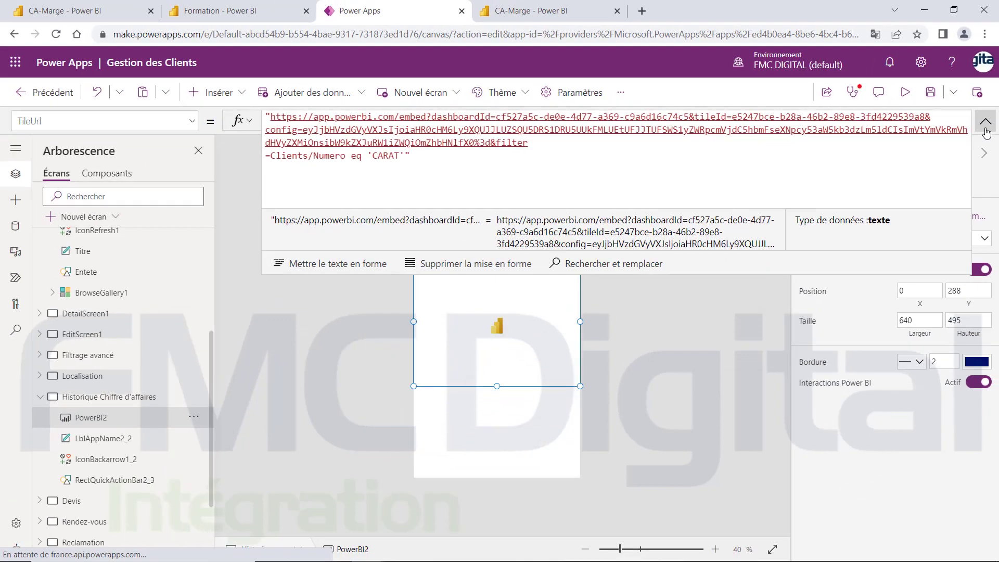
click(987, 125)
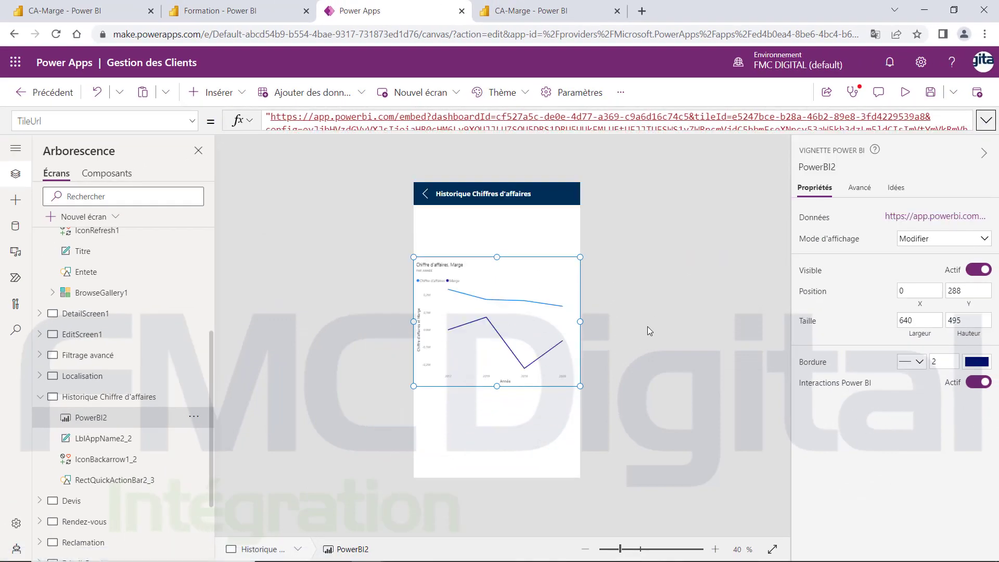
- Set the AllowNewAPI property of the Power BI tile to true
click(191, 120)
scroll(90, 196, up, 5)
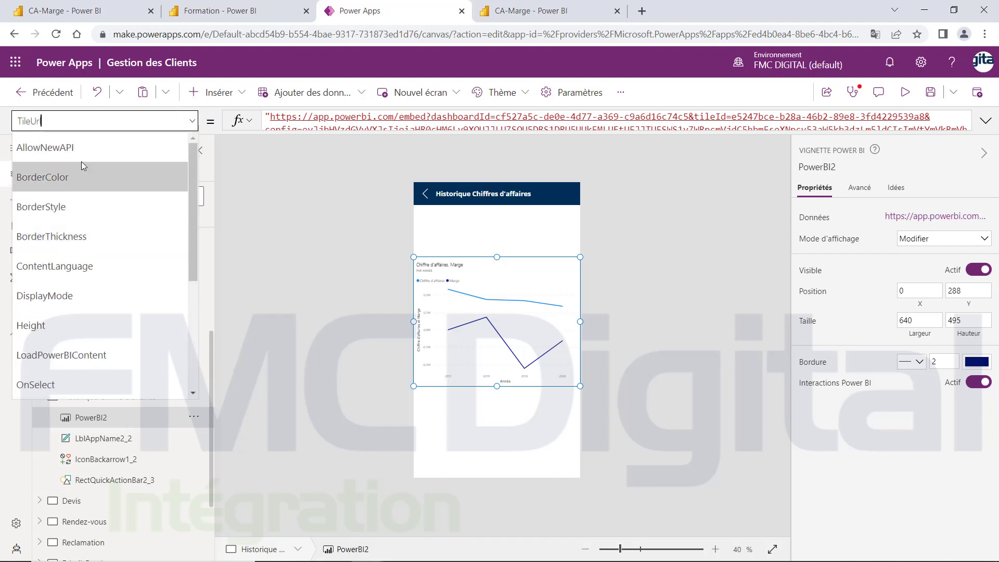
click(63, 142)
click(336, 116)
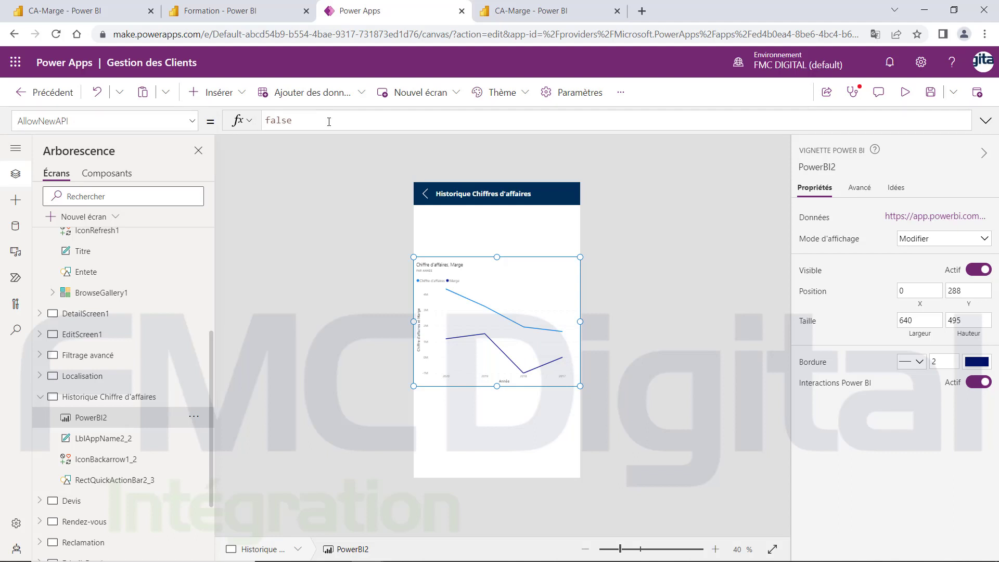
drag(329, 121, 264, 122)
text(t)
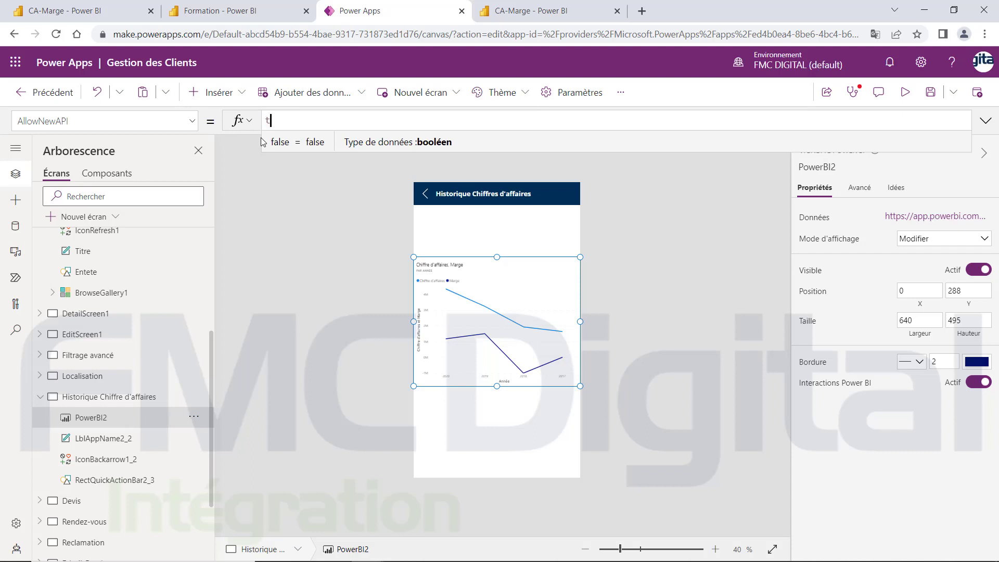
text(rue)
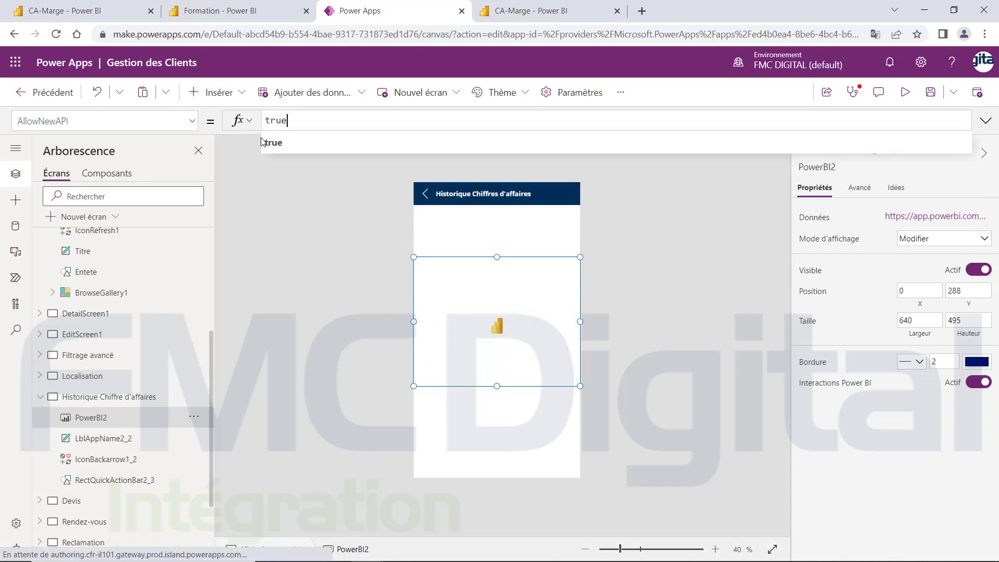
click(283, 162)
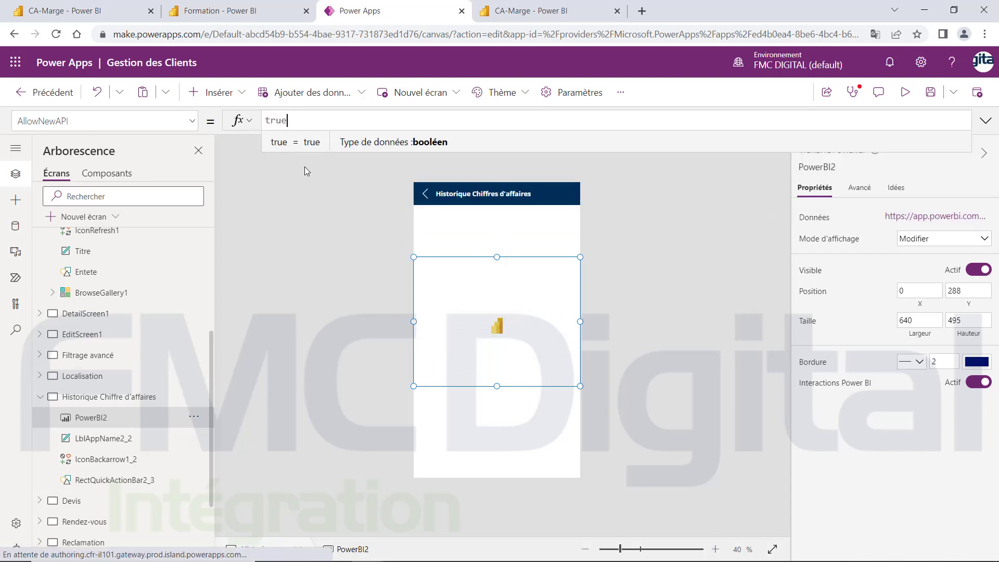
click(353, 186)
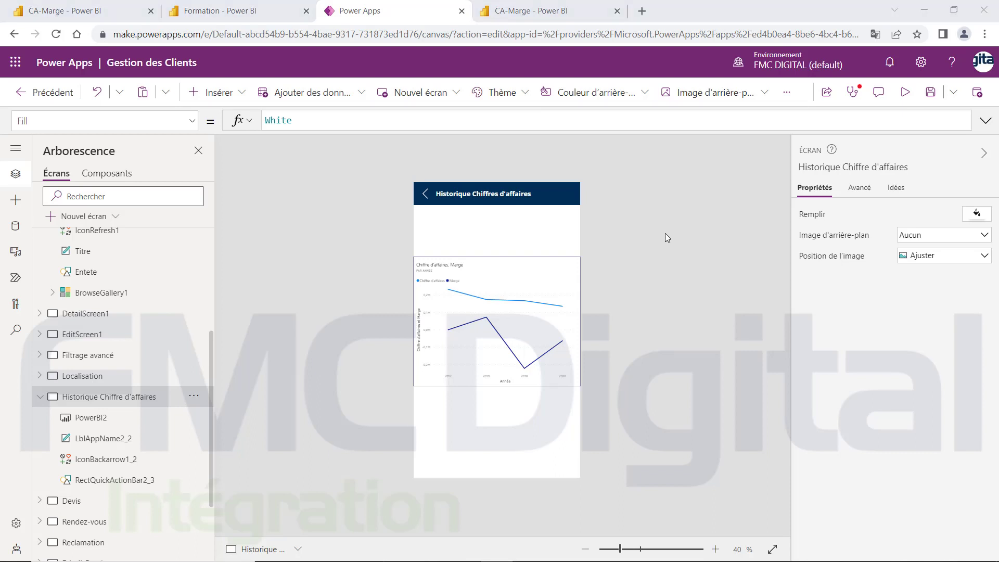
- Preview the Historique Chiffres d'affaires screen with the filtered tile, and return to the app editor
click(905, 92)
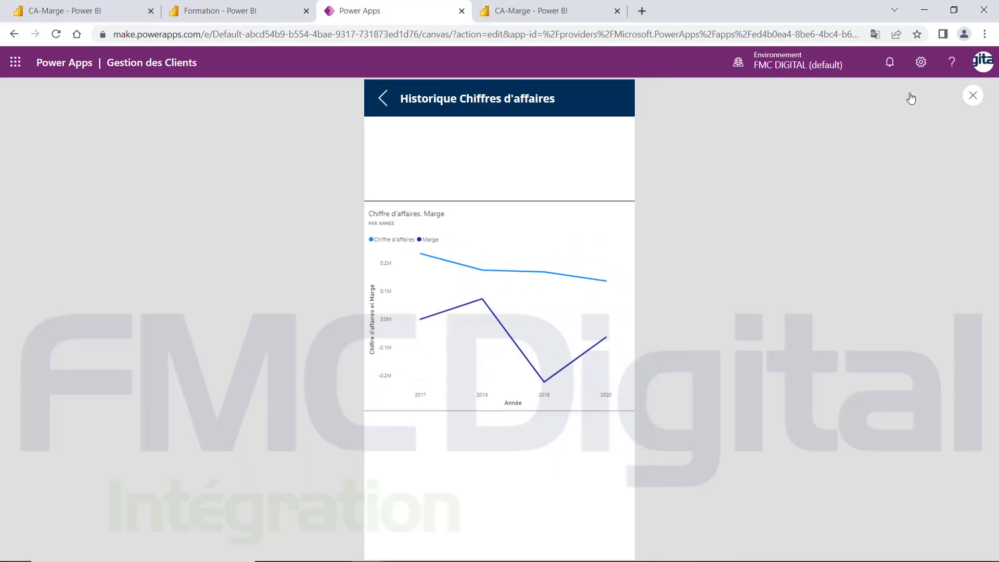
click(972, 95)
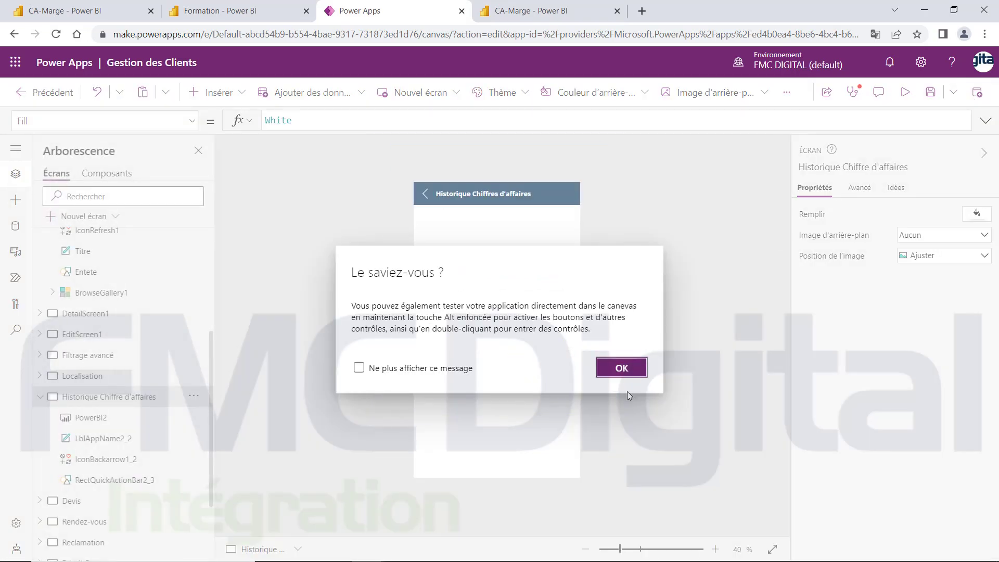
click(630, 374)
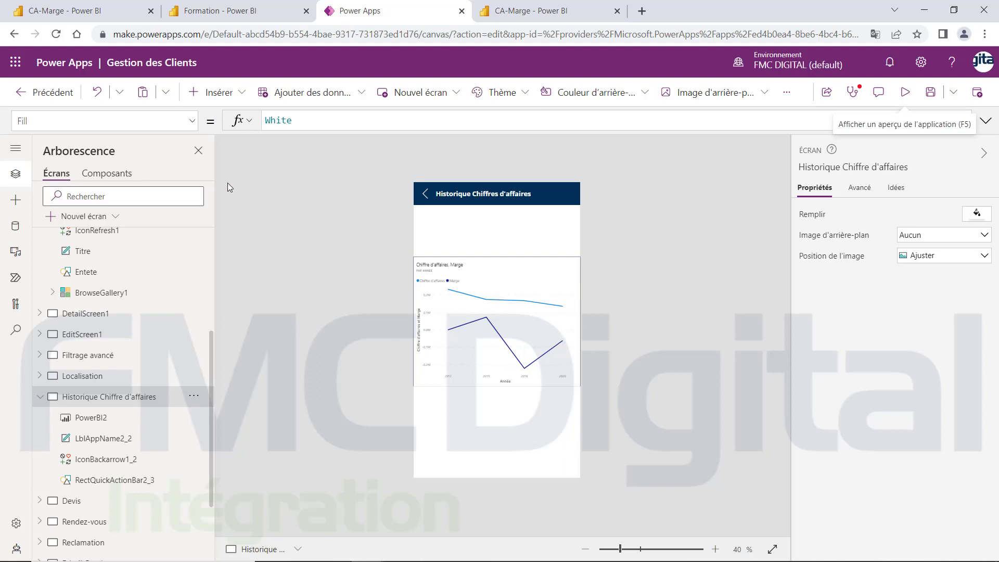
- In the Power BI tile's TileUrl formula, replace the fixed value CARAT inside the single quotes with the concatenation "&&"
click(509, 276)
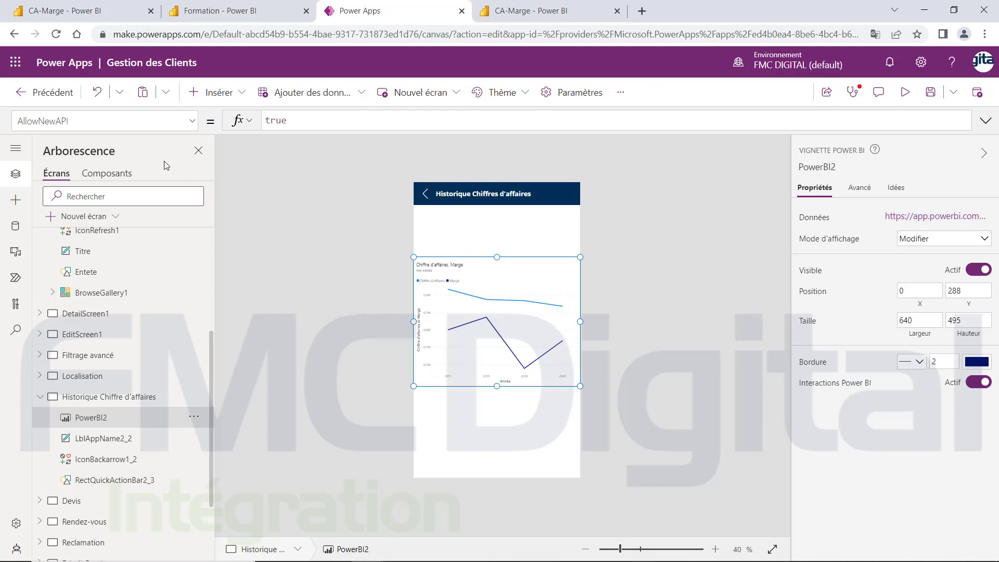
click(189, 128)
scroll(90, 329, down, 3)
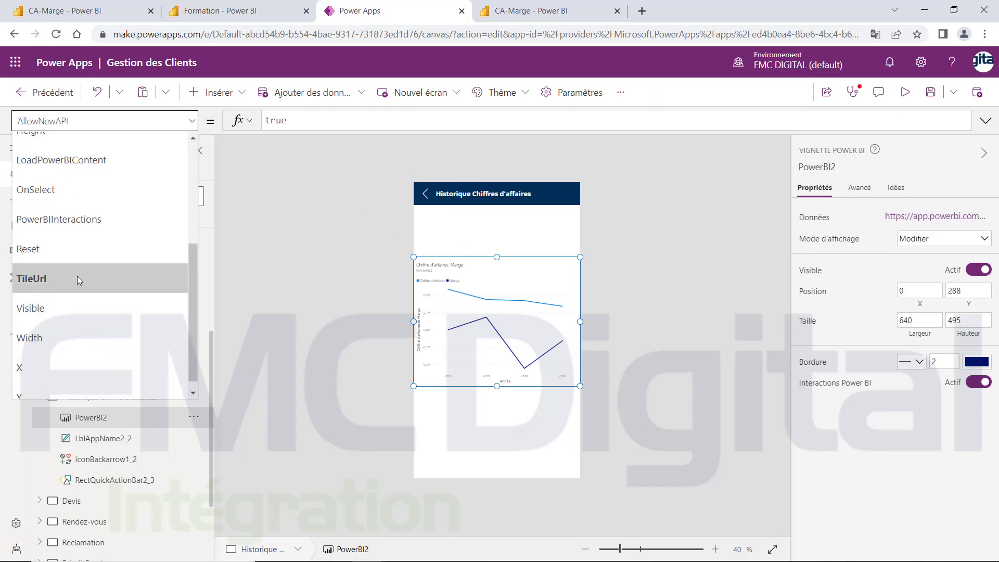
click(77, 275)
click(763, 114)
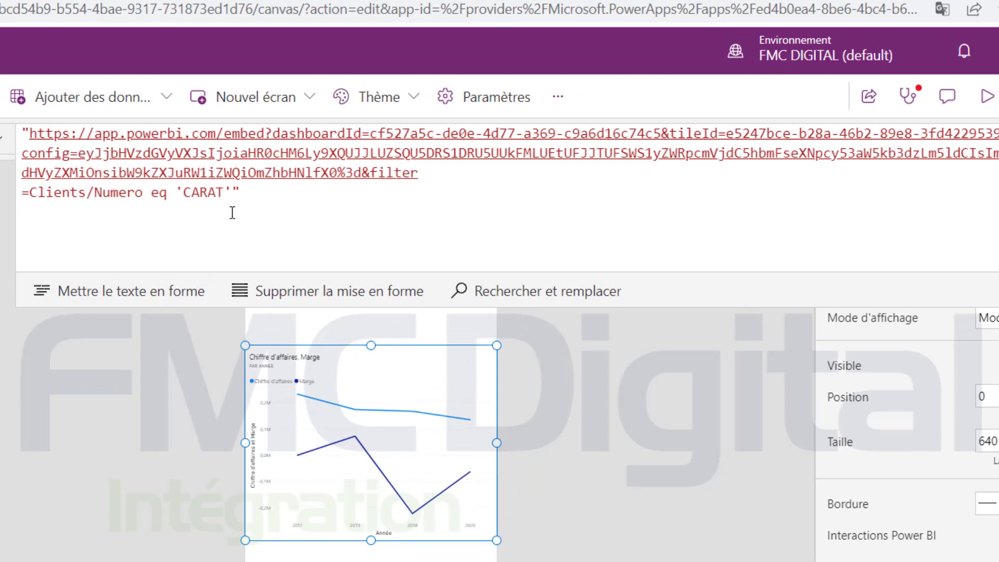
drag(224, 194, 185, 197)
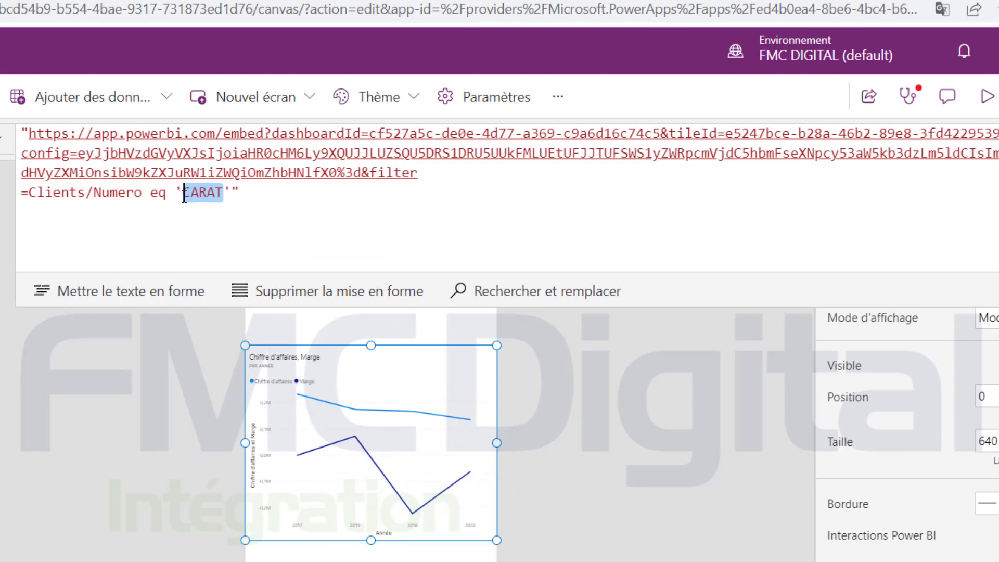
key(BackSpace)
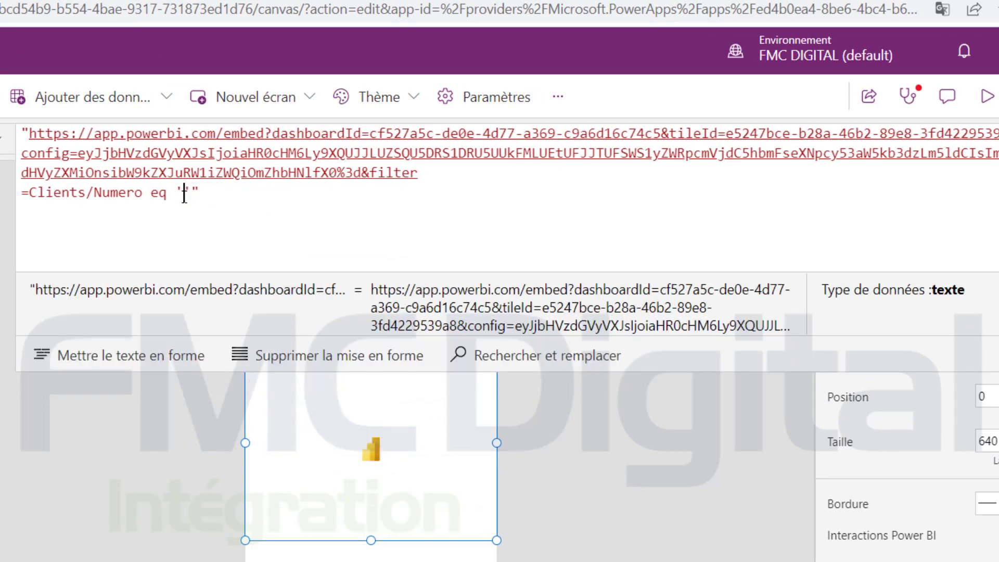
text("")
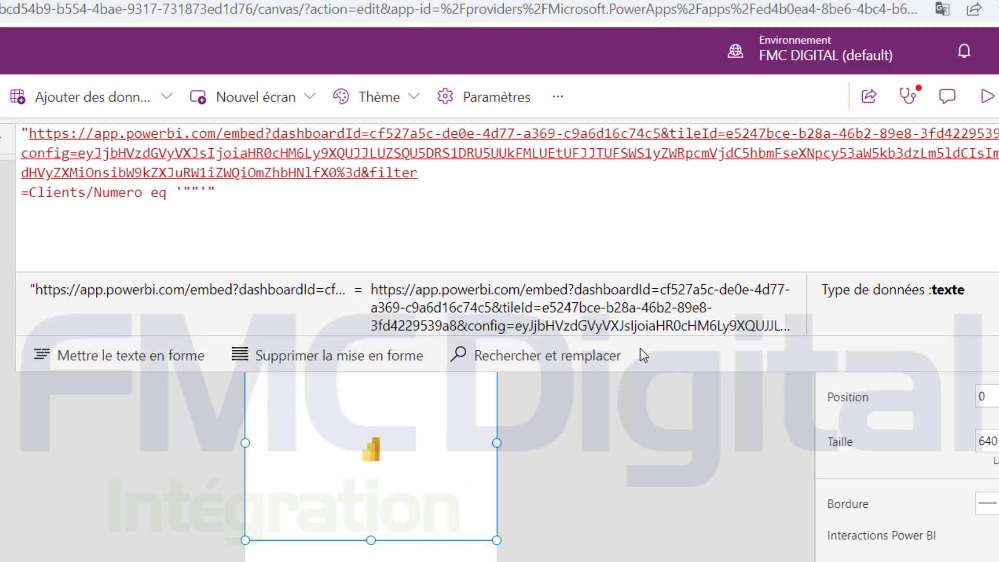
text(&&)
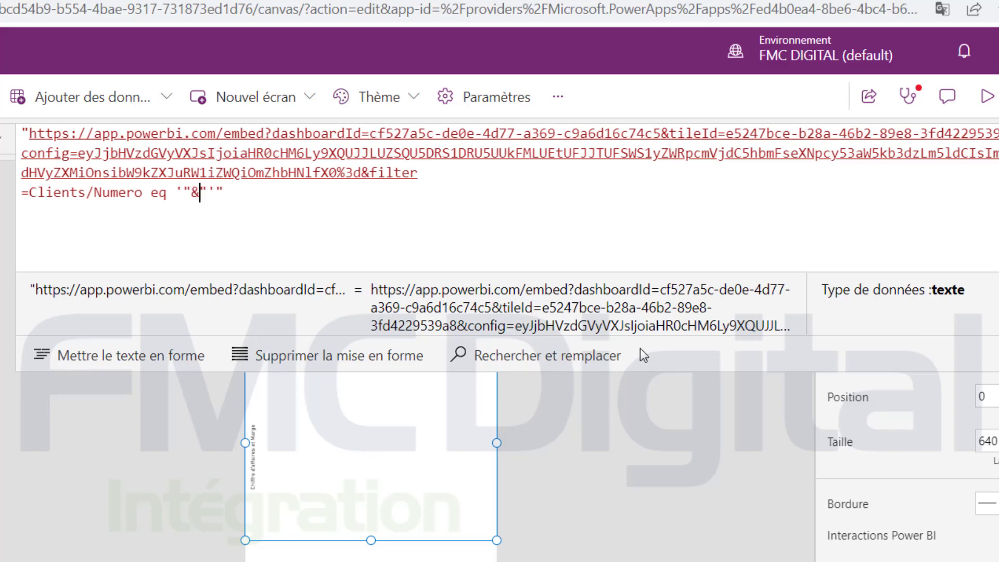
key(Left)
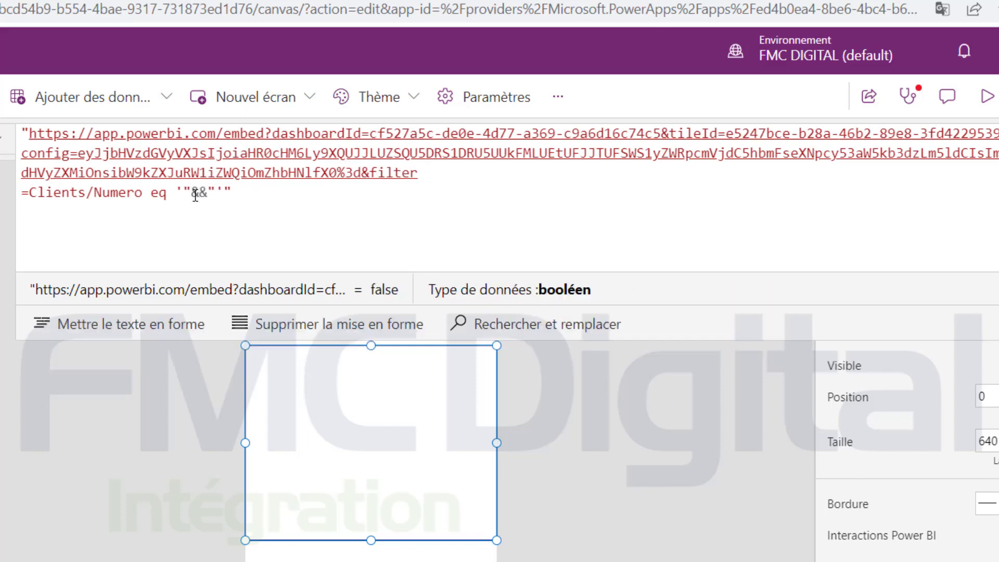
- Insert BrowseGallery1.Selected.Numero between the two ampersands of the TileUrl filter and collapse the formula editor
text(br)
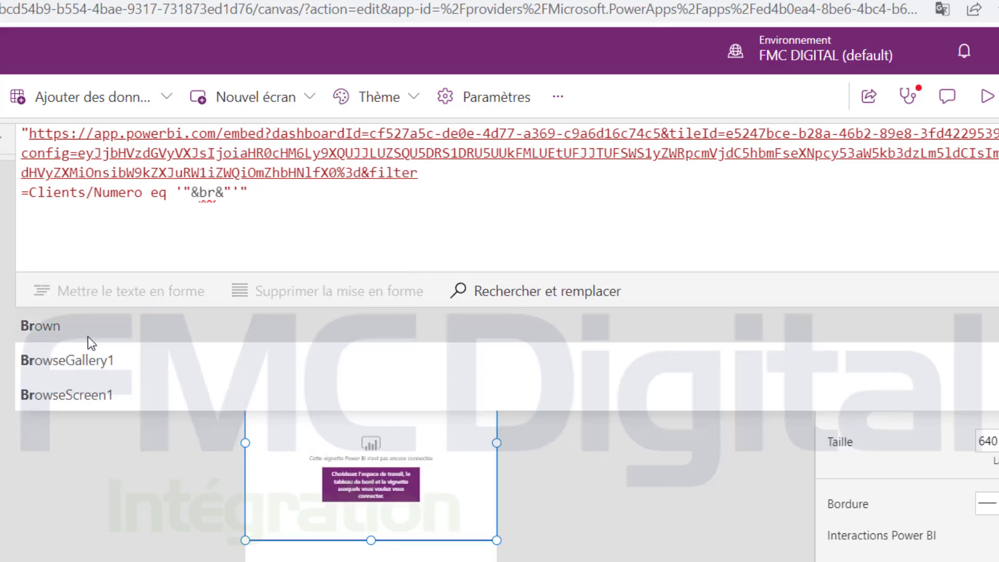
click(95, 360)
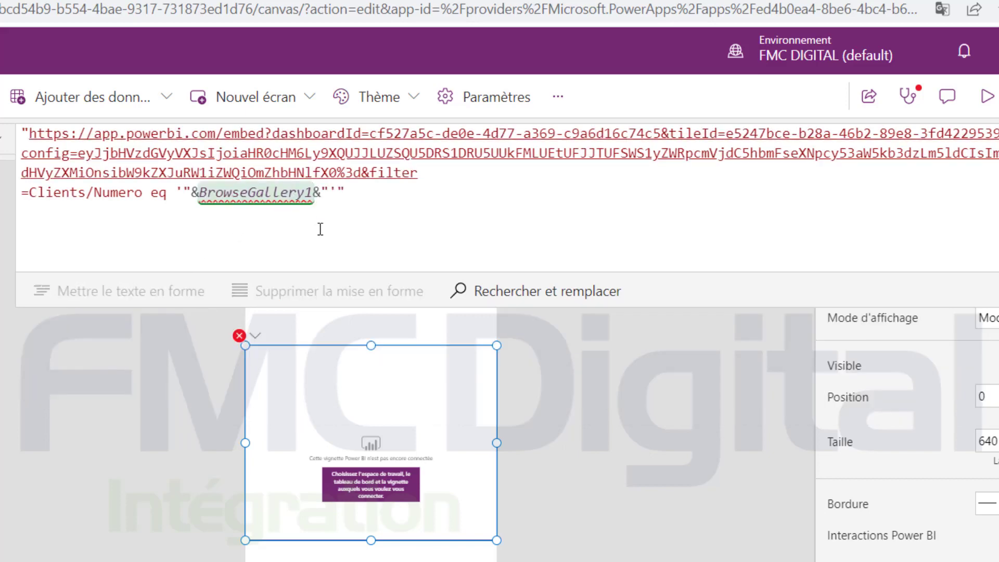
text(.se)
click(149, 328)
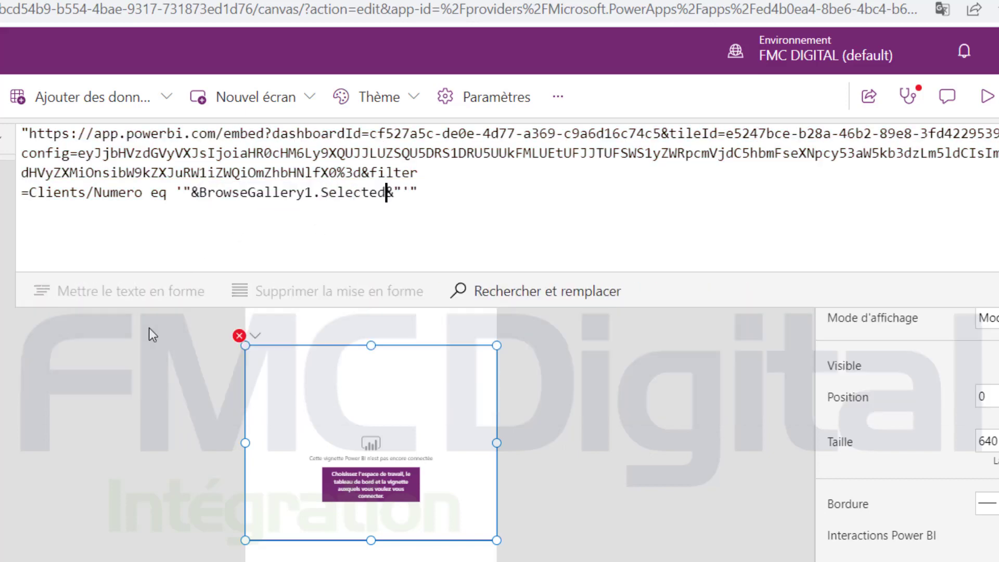
text(.)
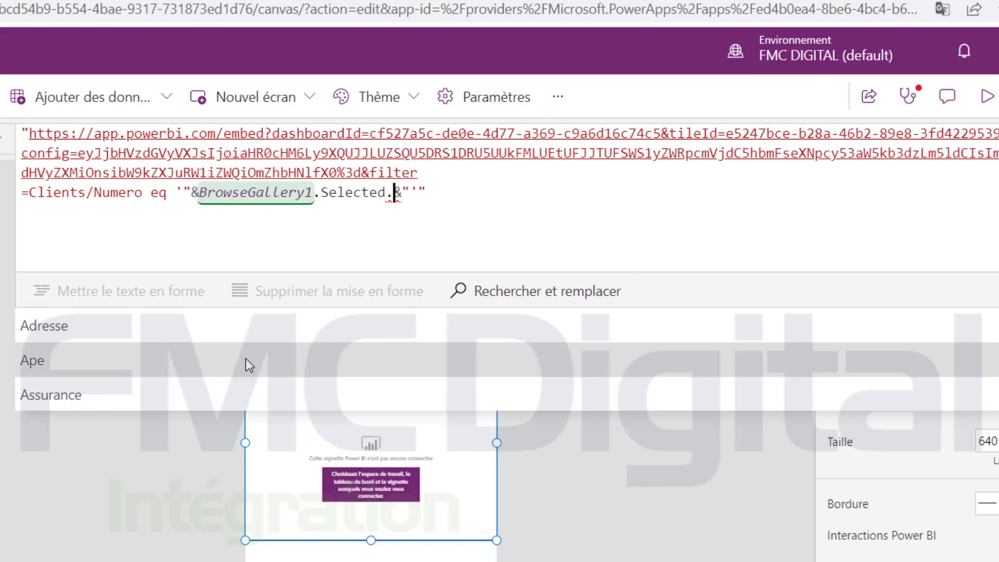
scroll(245, 358, down, 1)
scroll(246, 358, down, 10)
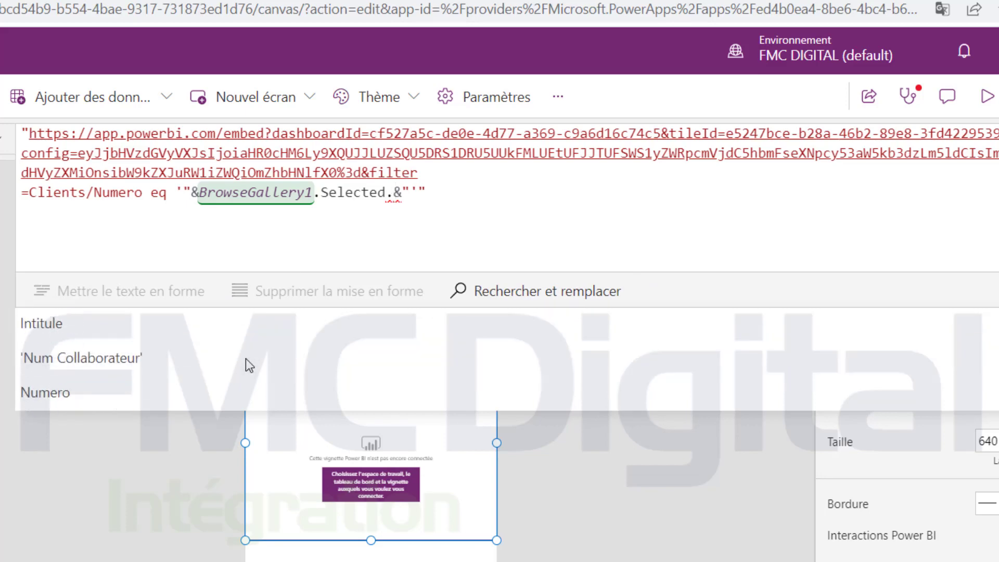
click(120, 367)
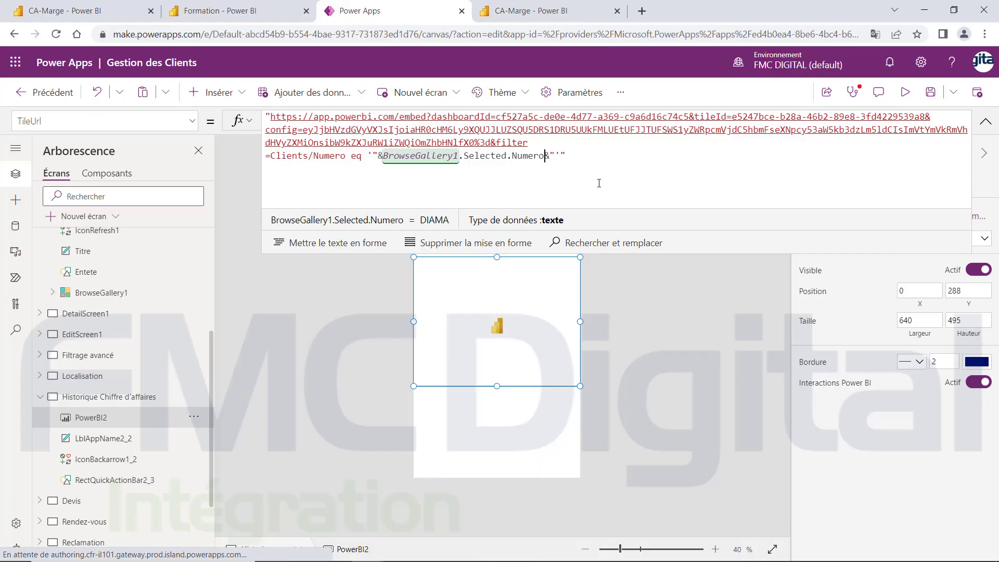
click(985, 123)
- Preview the app, open the client Bague's en or from the client list, and view its revenue history chart
click(904, 92)
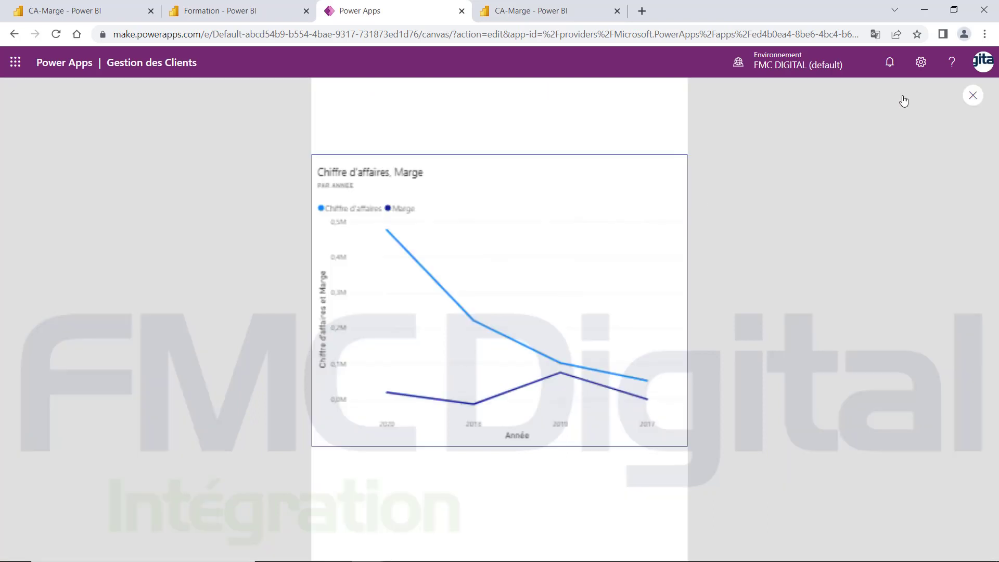
click(385, 101)
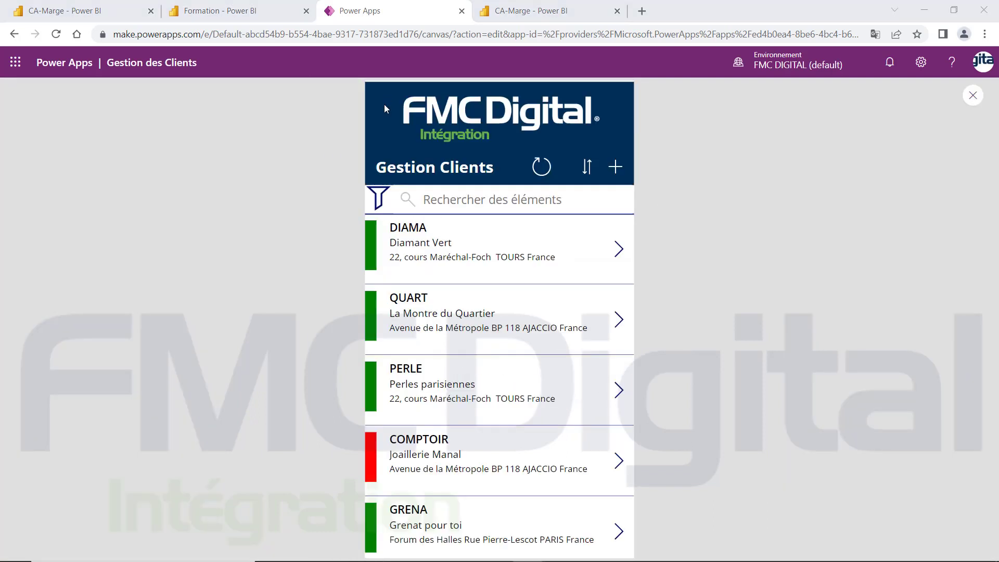
scroll(540, 325, down, 5)
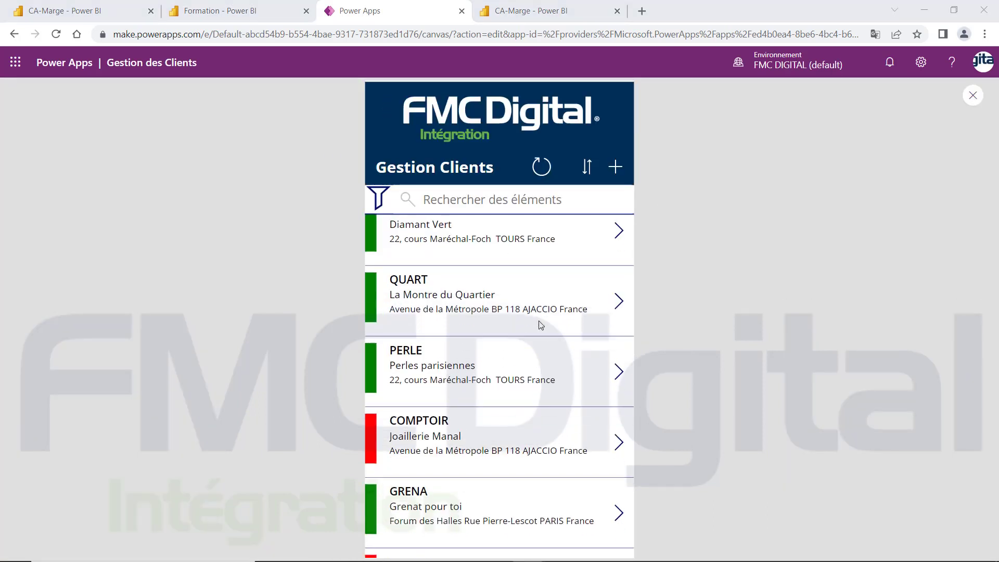
scroll(540, 323, down, 4)
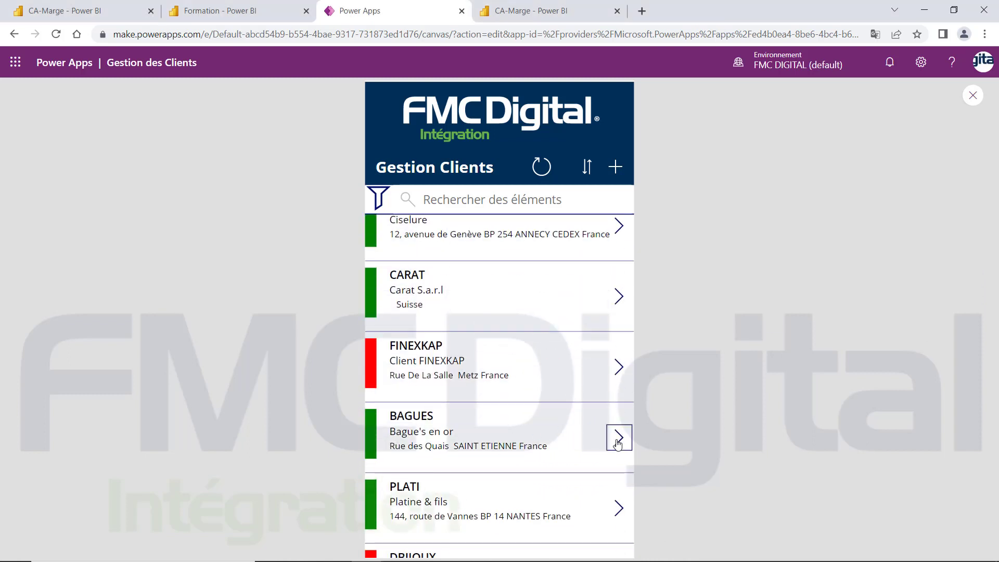
click(618, 437)
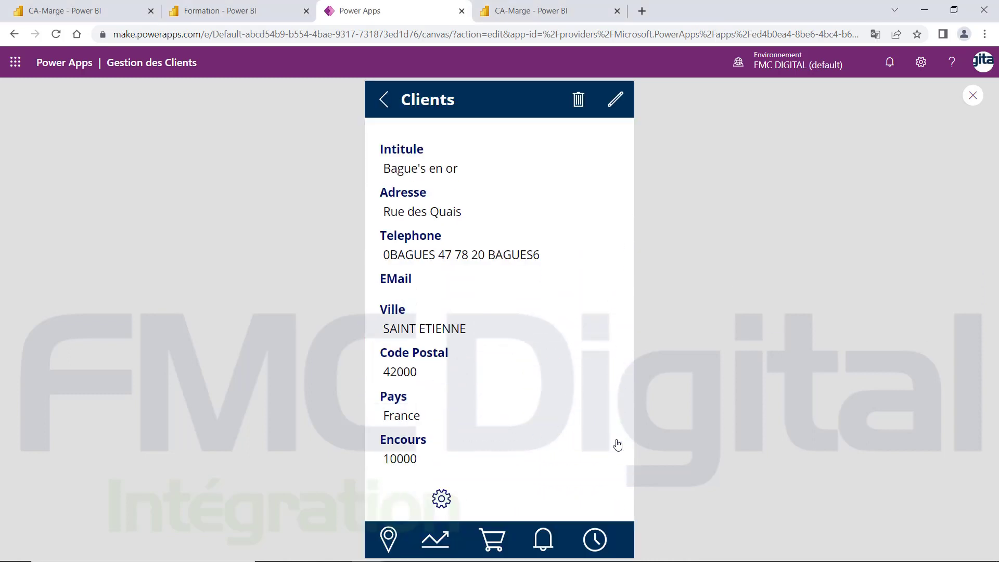
click(444, 541)
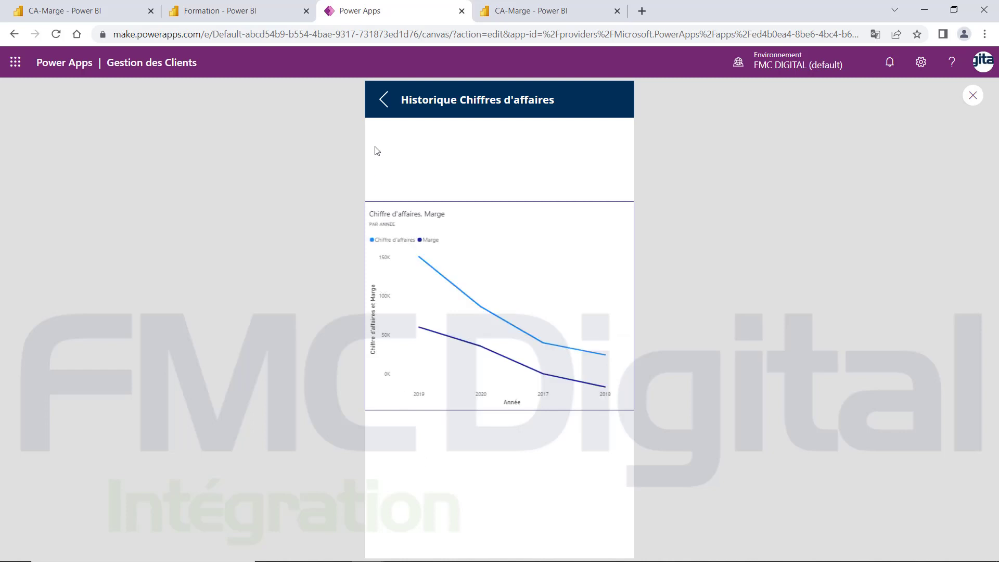
- View the revenue history chart of the client Carat S.a.r.l, and return to the client list
click(385, 101)
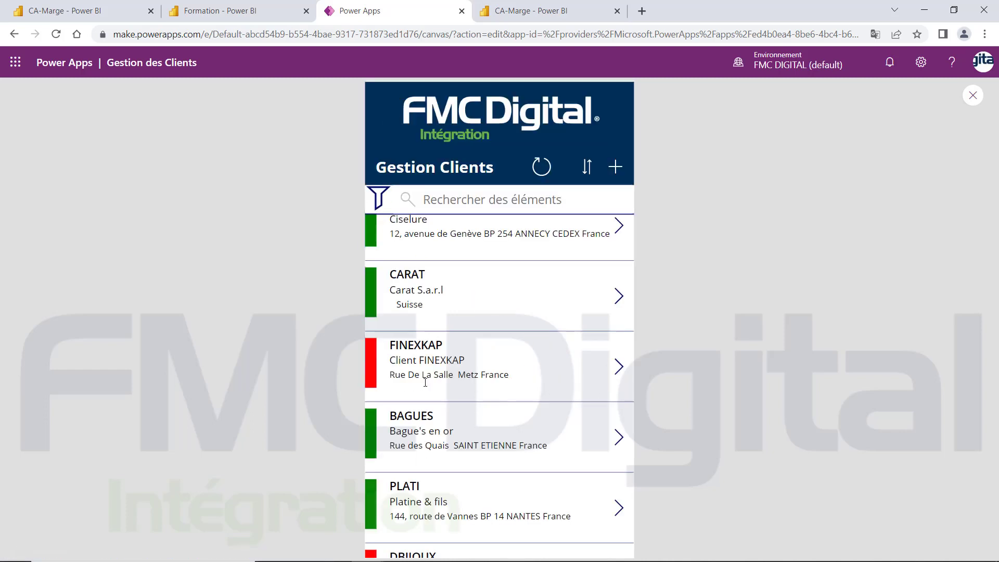
click(620, 297)
click(436, 540)
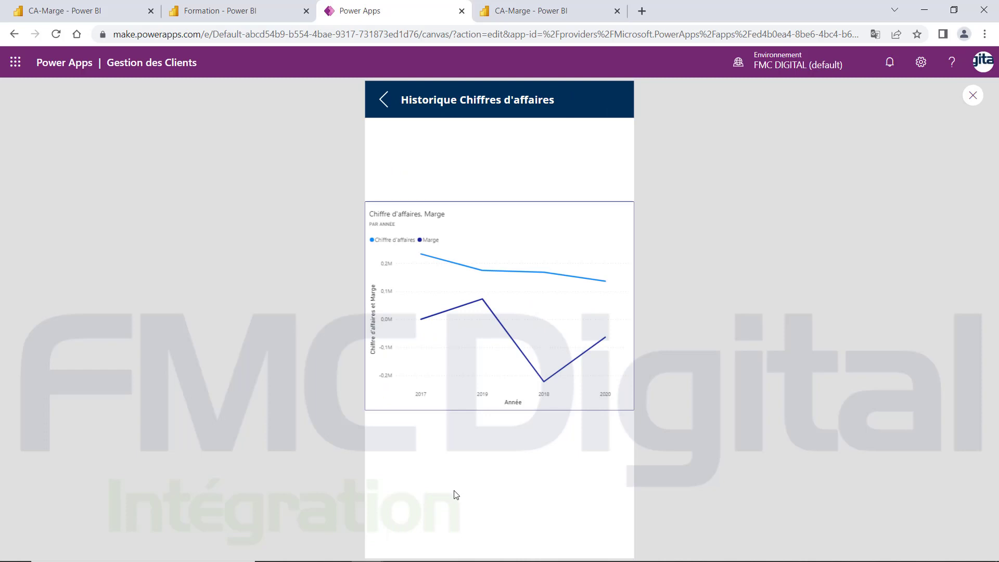
click(385, 101)
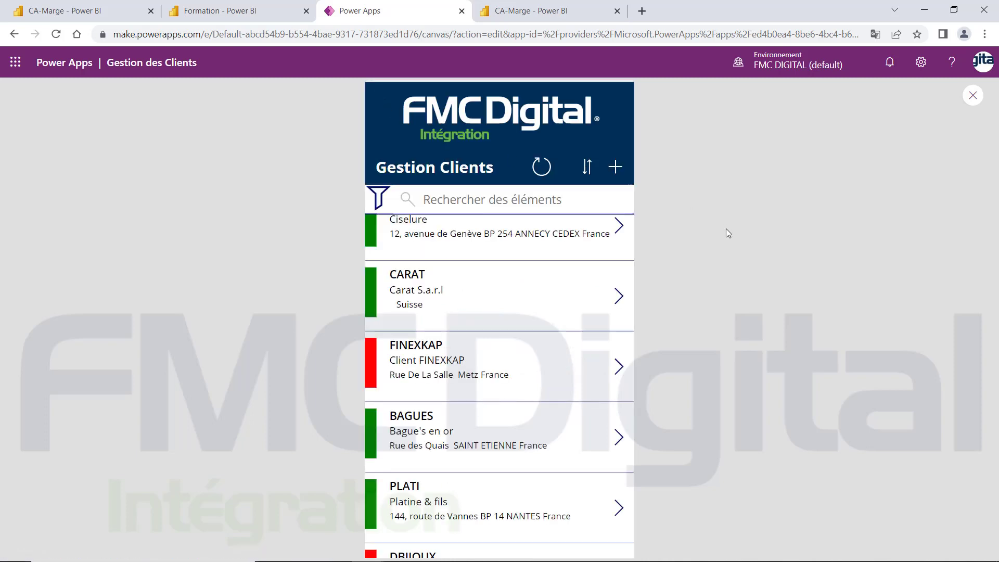